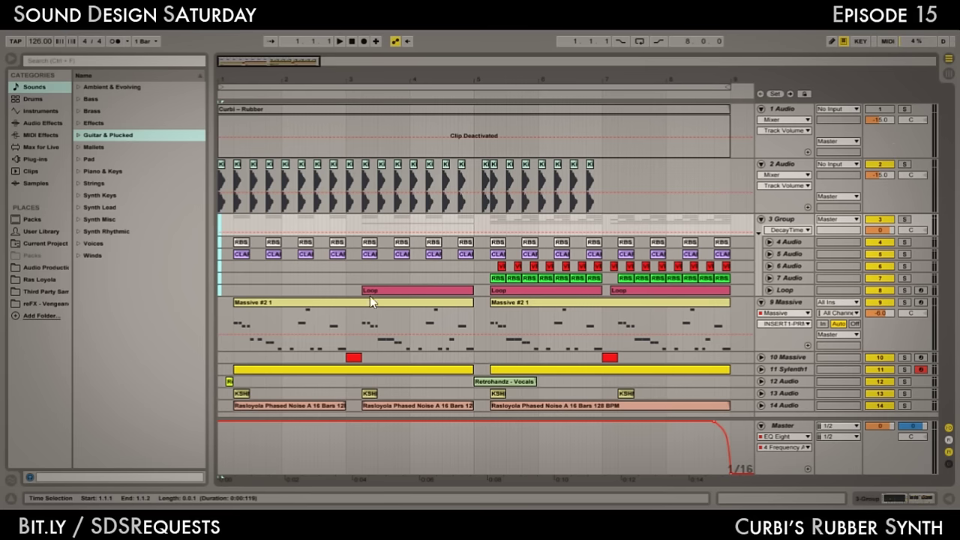
Play the full arrangement from the start, and solo the 9 Massive track and play it from 1.2.1
{"action": "left_click", "coordinate": [222, 324]}
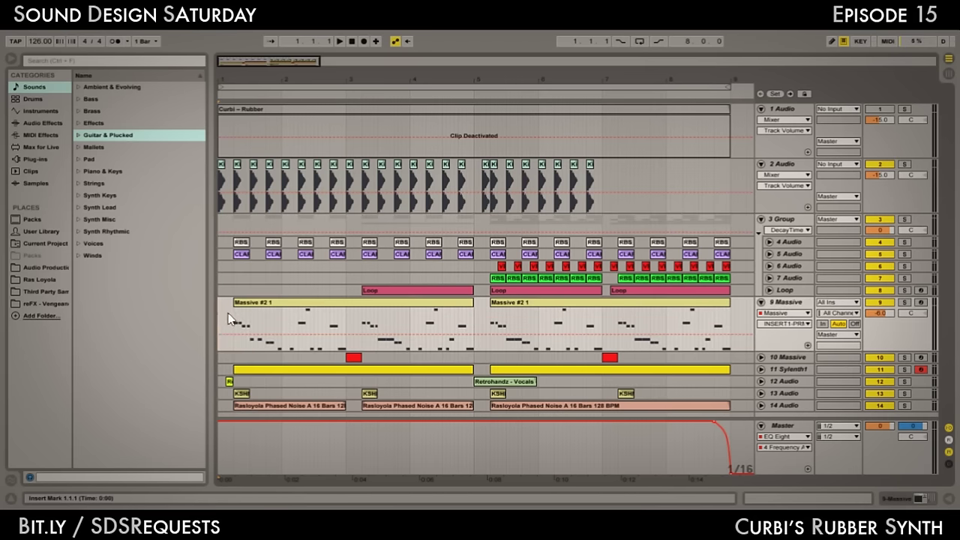
{"action": "key", "text": "space"}
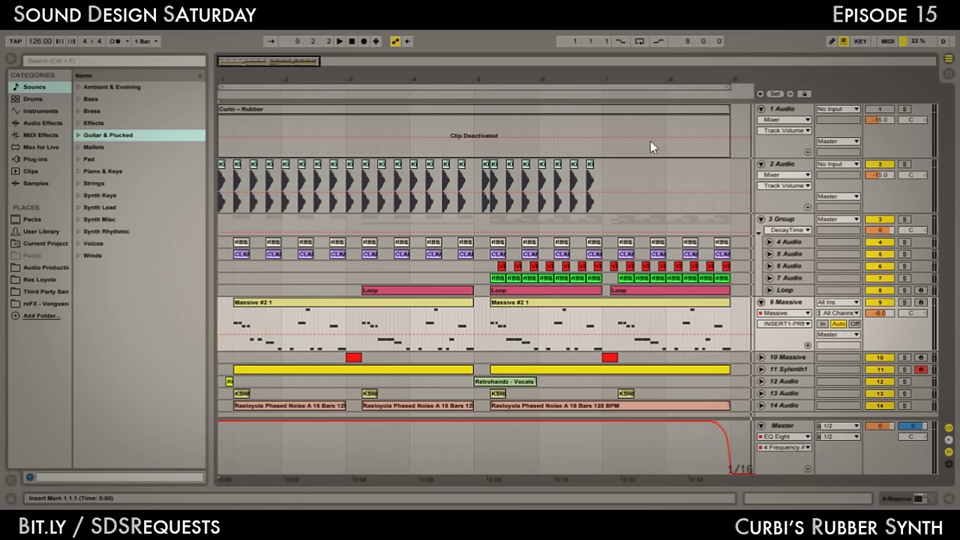
{"action": "left_click", "coordinate": [903, 302]}
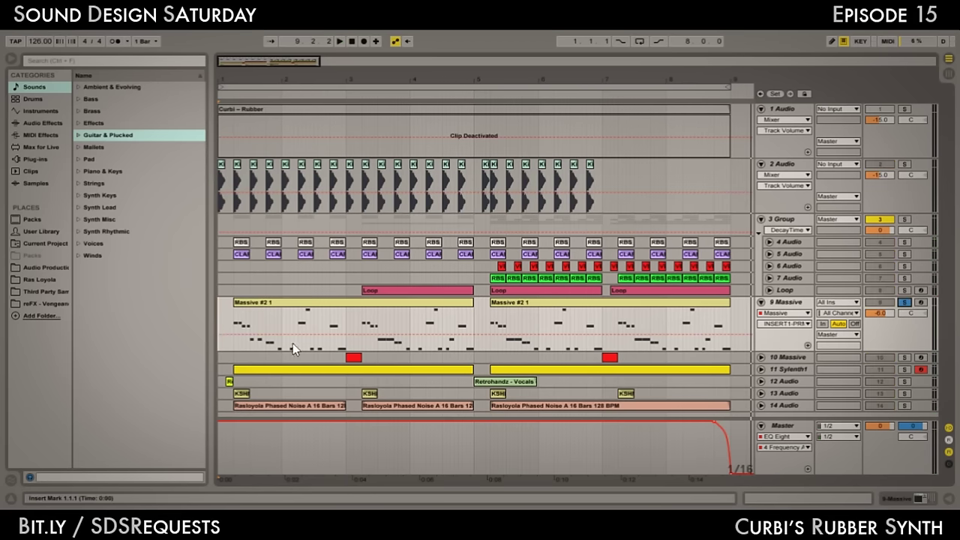
{"action": "left_click", "coordinate": [232, 322]}
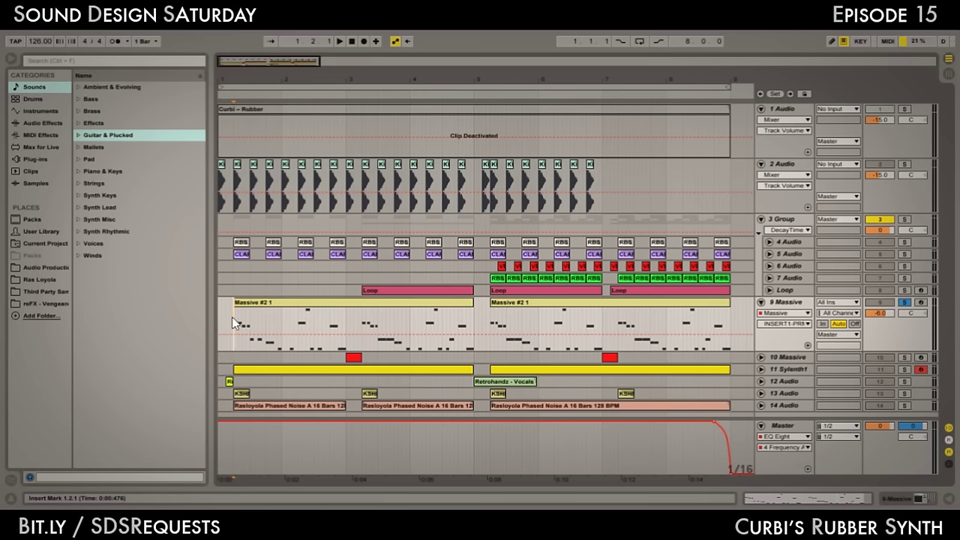
{"action": "key", "text": "space"}
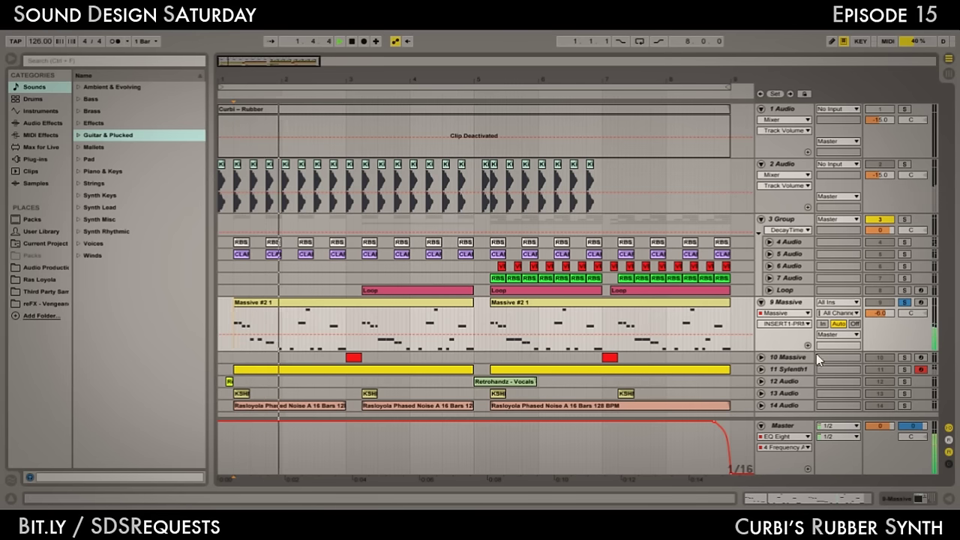
Show the Massive device's Swell and Harmonic automation envelopes on the 9 Massive track, finishing on Swell
{"action": "left_click", "coordinate": [785, 313]}
{"action": "left_click", "coordinate": [776, 332]}
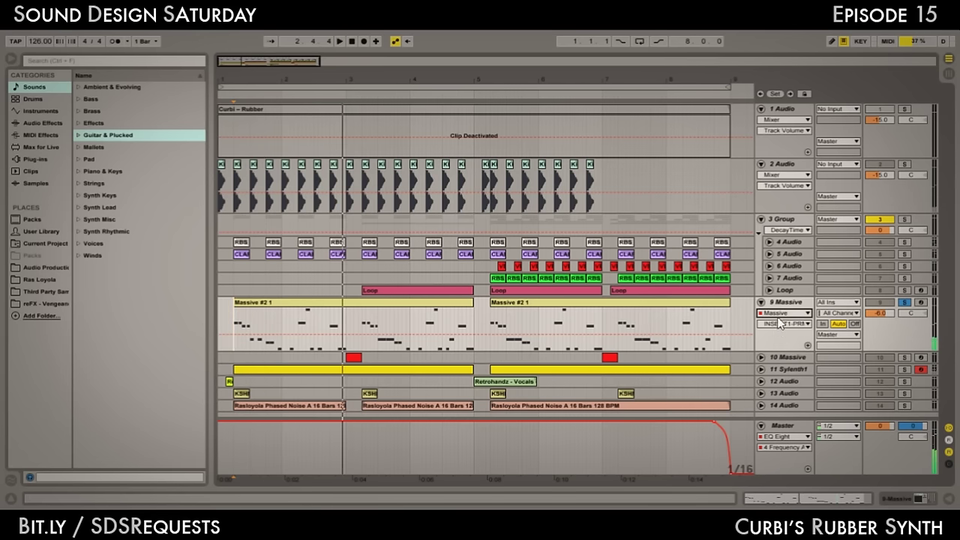
{"action": "left_click", "coordinate": [780, 324]}
{"action": "left_click", "coordinate": [777, 342]}
{"action": "left_click", "coordinate": [788, 324]}
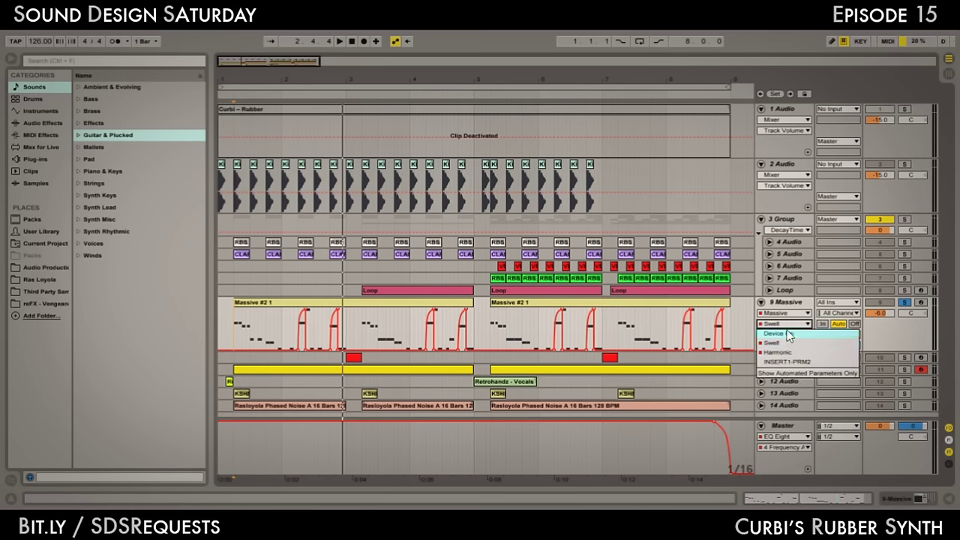
{"action": "left_click", "coordinate": [777, 352]}
{"action": "left_click", "coordinate": [784, 323]}
{"action": "left_click", "coordinate": [780, 335]}
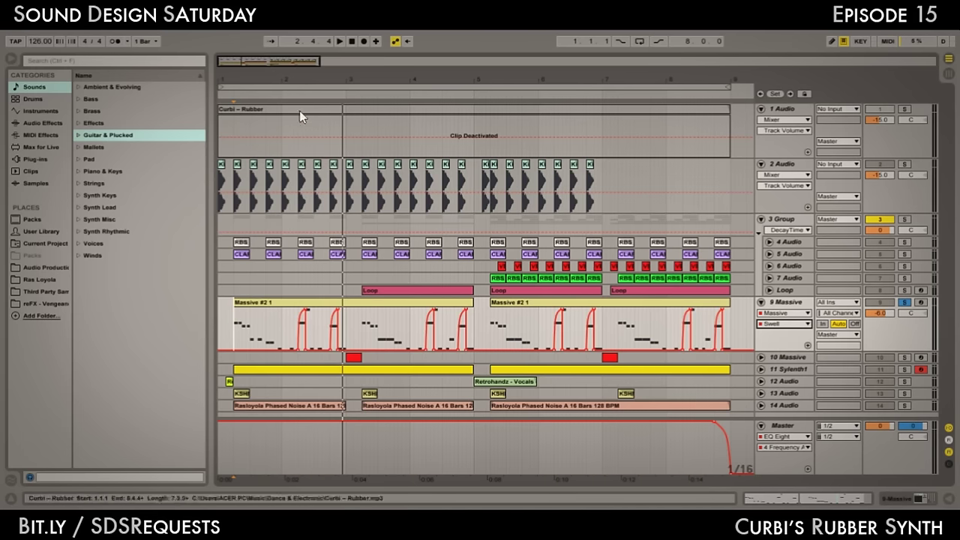
Listen to the soloed Massive line around 2.2.1 to examine how the Swell automation affects the sound
{"action": "left_click_drag", "start_coordinate": [302, 79], "coordinate": [415, 298]}
{"action": "left_click", "coordinate": [358, 312]}
{"action": "key", "text": "space"}
{"action": "key", "text": "space"}
{"action": "key", "text": "space"}
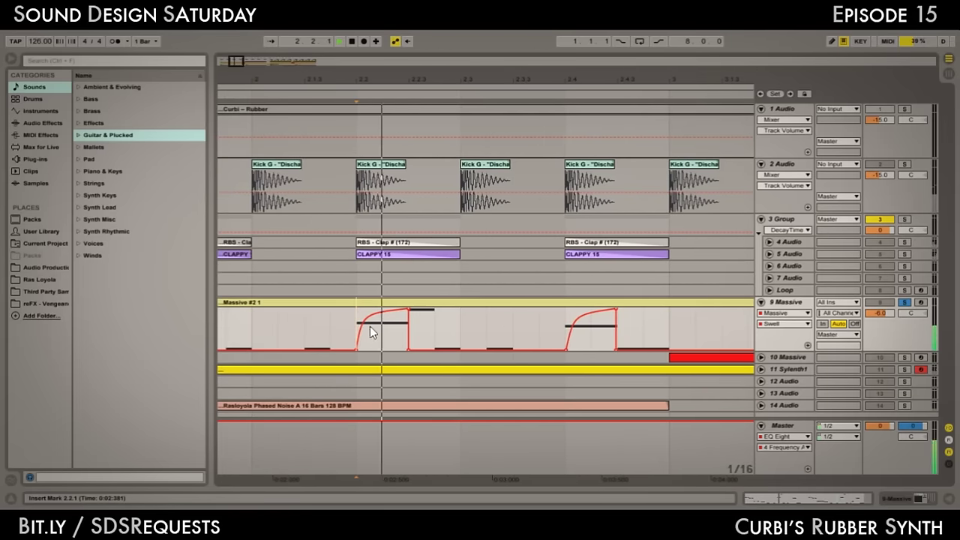
{"action": "left_click", "coordinate": [292, 312]}
{"action": "key", "text": "space"}
{"action": "key", "text": "space"}
{"action": "key", "text": "space"}
Open the Massive synth on the 9 Massive track, examine its Harmonic and Scream macros, and close it
{"action": "double_click", "coordinate": [792, 304]}
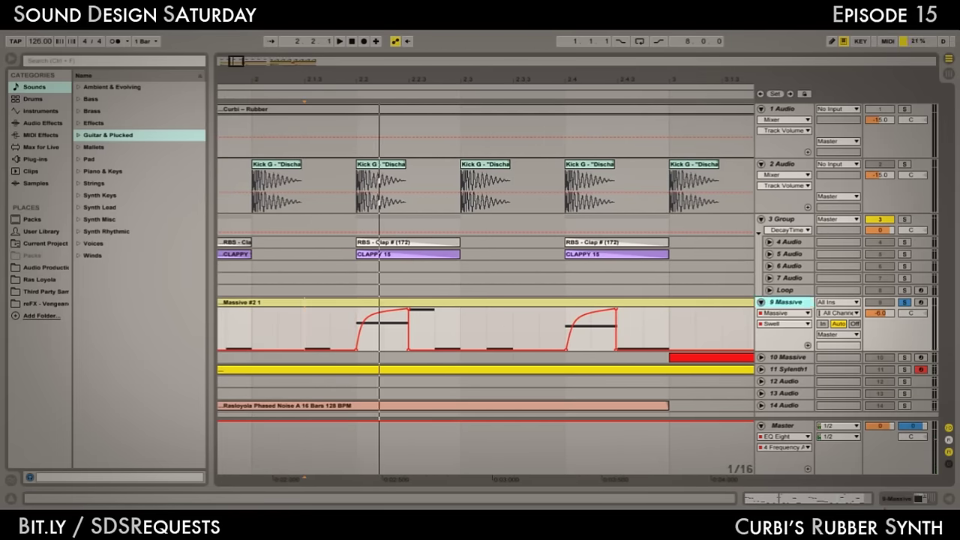
{"action": "left_click", "coordinate": [172, 368]}
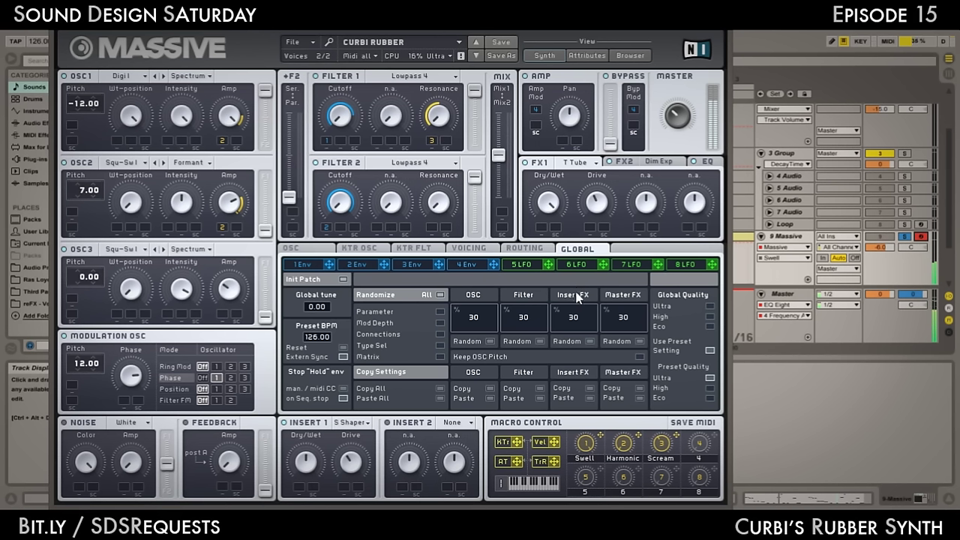
{"action": "left_click", "coordinate": [624, 450]}
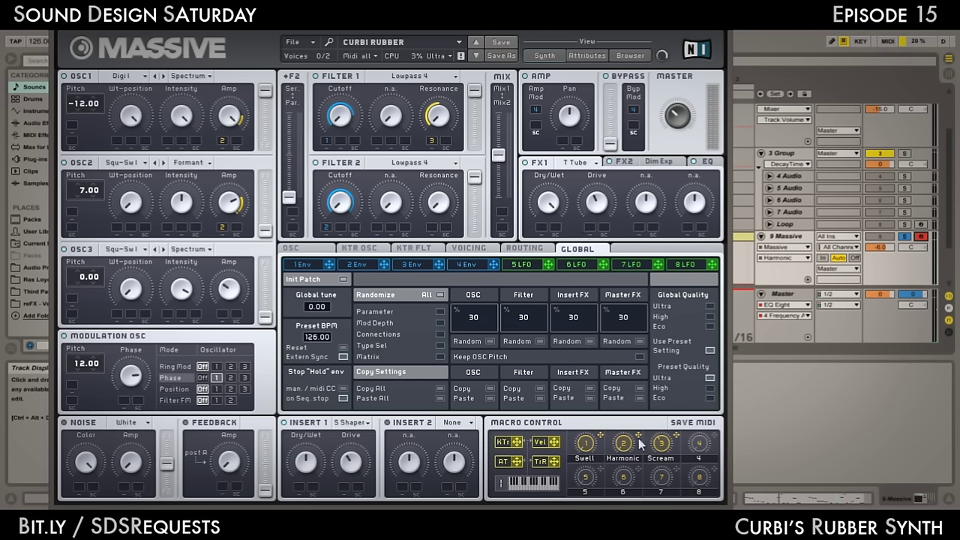
{"action": "left_click", "coordinate": [658, 448]}
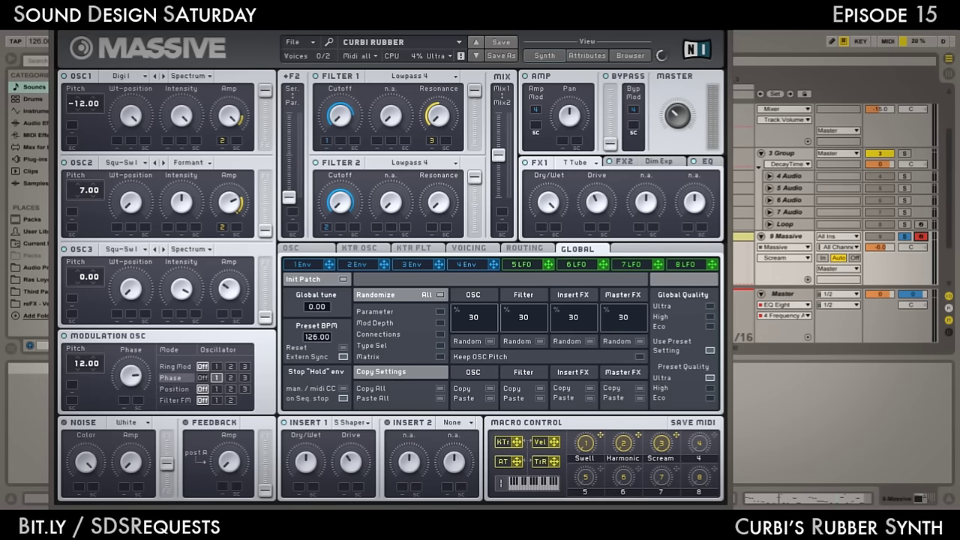
{"action": "left_click_drag", "start_coordinate": [464, 29], "coordinate": [514, 24]}
{"action": "left_click_drag", "start_coordinate": [768, 21], "coordinate": [799, 32]}
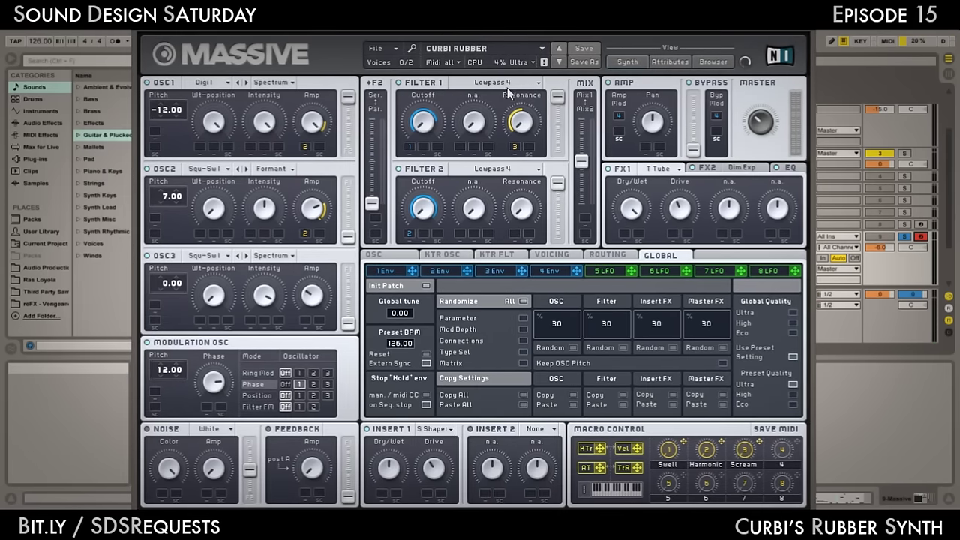
{"action": "left_click", "coordinate": [801, 24]}
Insert a new MIDI track directly below the 9 Massive track
{"action": "left_click", "coordinate": [796, 237]}
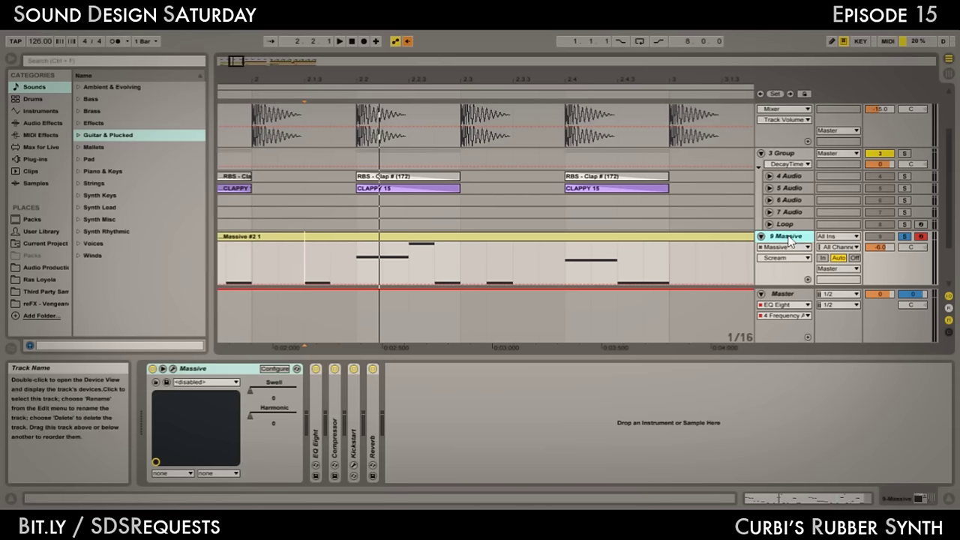
{"action": "left_click_drag", "start_coordinate": [615, 240], "coordinate": [615, 180]}
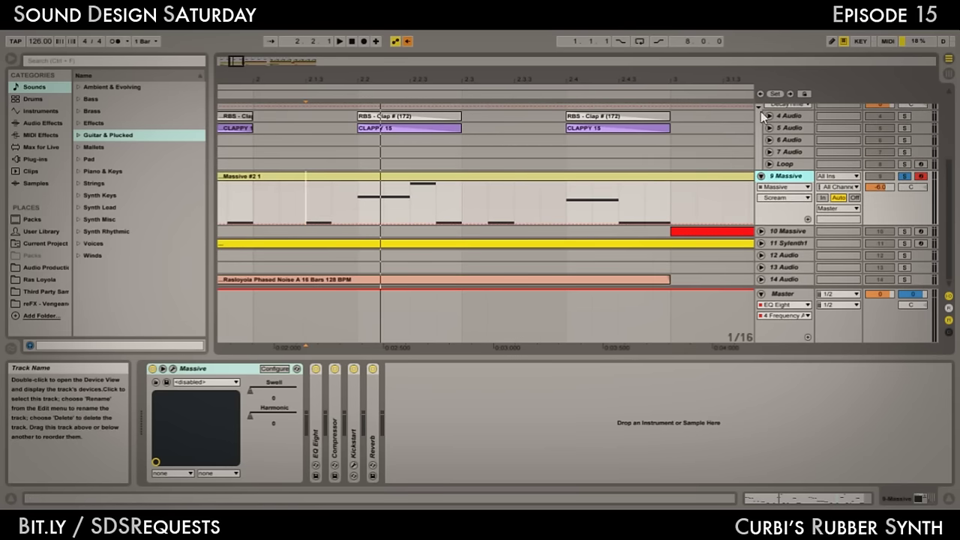
{"action": "key", "text": "ctrl+shift+t"}
Copy both Massive #2 1 clips from the 9 Massive track to the new MIDI track at the same time positions
{"action": "left_click_drag", "start_coordinate": [692, 75], "coordinate": [608, 52]}
{"action": "left_click_drag", "start_coordinate": [581, 196], "coordinate": [581, 185]}
{"action": "left_click_drag", "start_coordinate": [416, 79], "coordinate": [415, 53]}
{"action": "left_click_drag", "start_coordinate": [434, 187], "coordinate": [420, 187]}
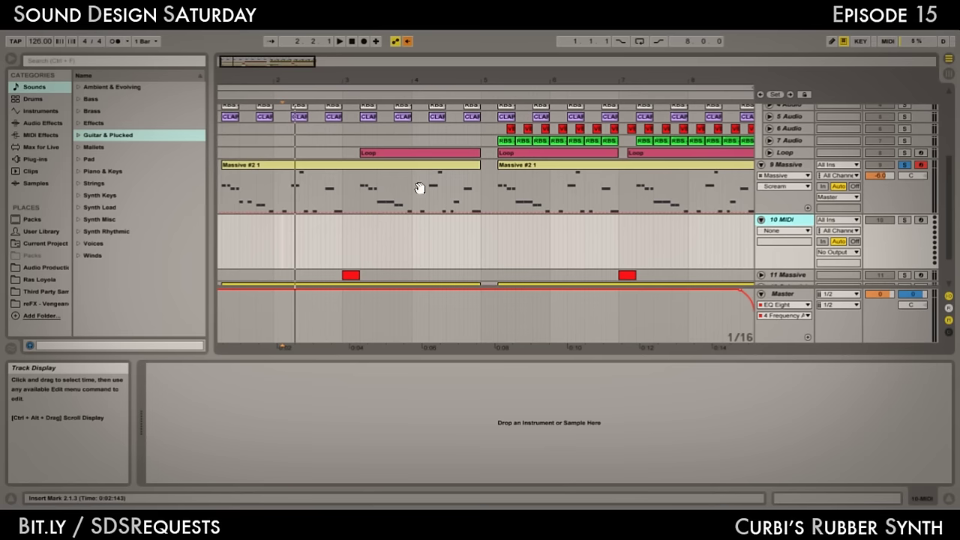
{"action": "left_click", "coordinate": [407, 167]}
{"action": "left_click", "coordinate": [519, 171], "text": "shift"}
{"action": "left_click", "coordinate": [555, 166], "text": "shift"}
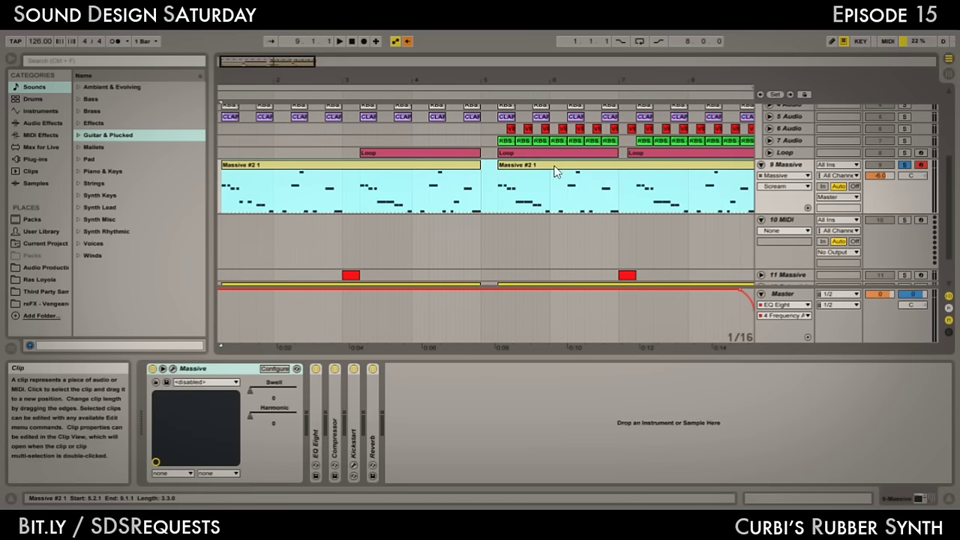
{"action": "left_click_drag", "start_coordinate": [264, 161], "coordinate": [265, 217]}
Search the browser for "mass" and load the Massive instrument onto the new MIDI track
{"action": "key", "text": "ctrl+f"}
{"action": "type", "text": "mas"}
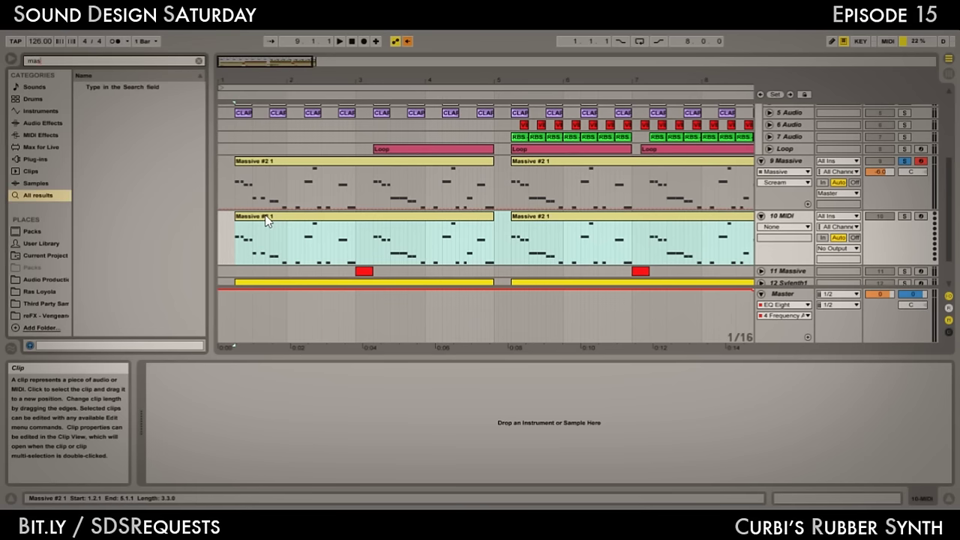
{"action": "type", "text": "s"}
{"action": "left_click", "coordinate": [107, 135]}
{"action": "left_click", "coordinate": [355, 247]}
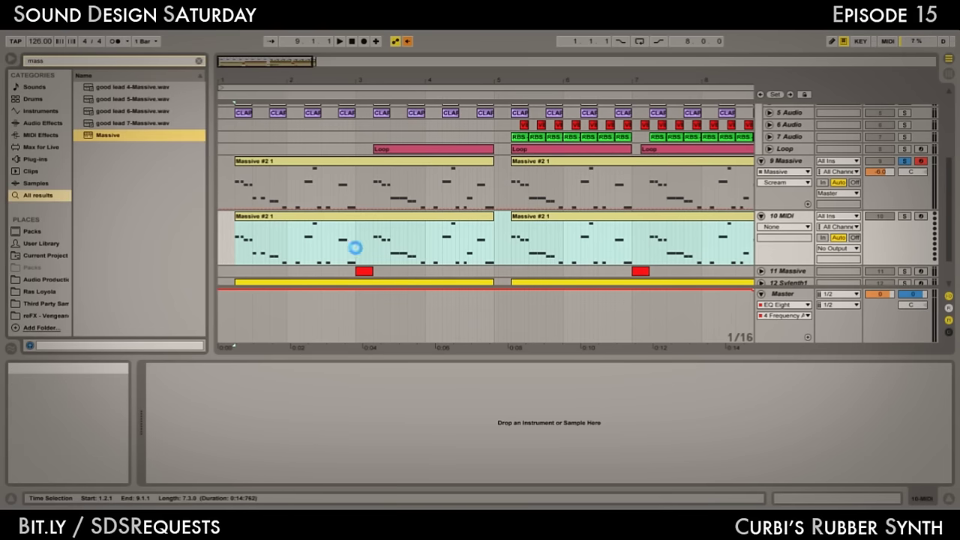
{"action": "key", "text": "Return"}
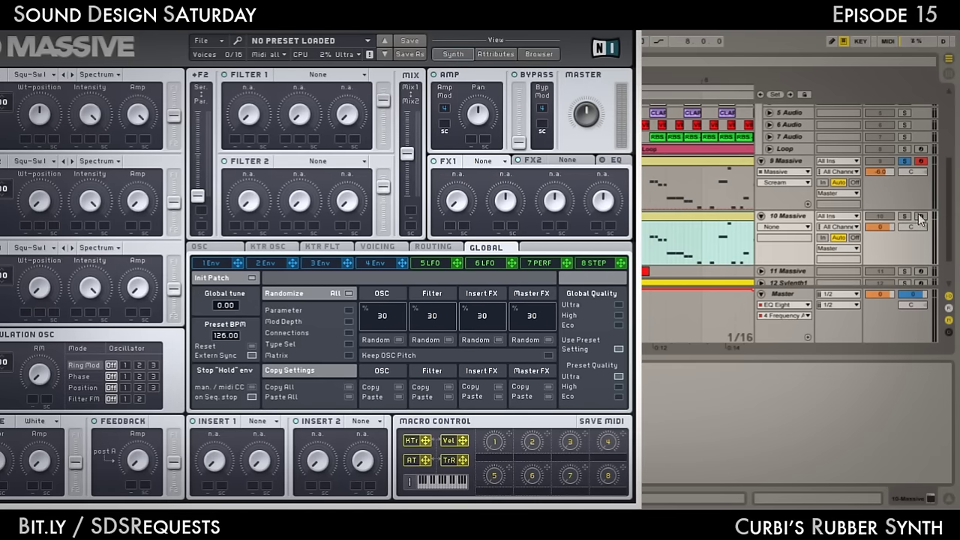
Solo the 10 Massive track and set its volume to -11.0
{"action": "left_click", "coordinate": [905, 216]}
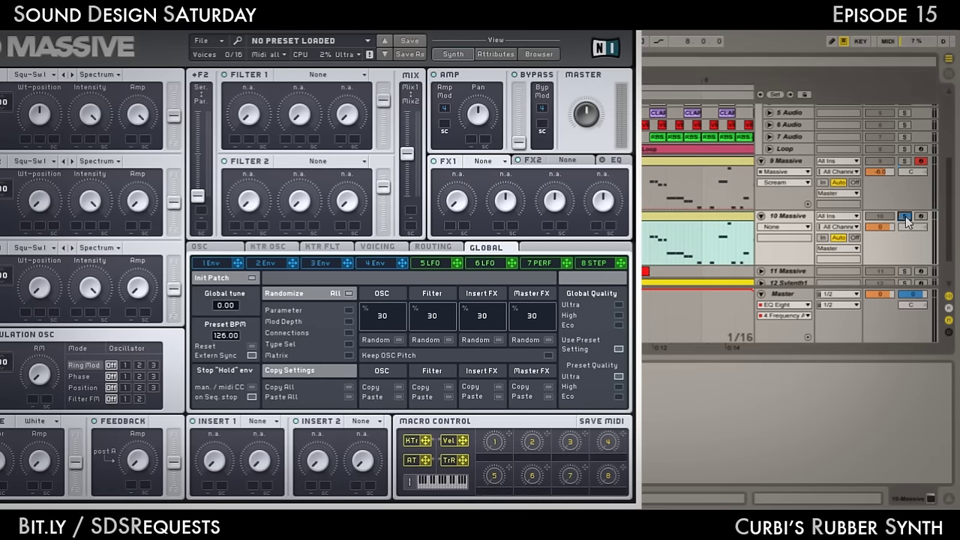
{"action": "left_click_drag", "start_coordinate": [573, 30], "coordinate": [648, 12]}
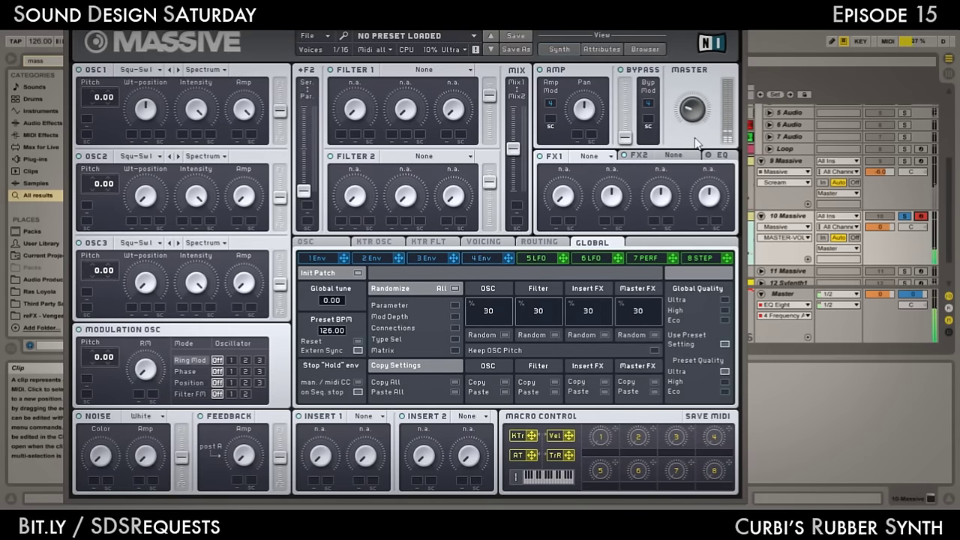
{"action": "left_click", "coordinate": [882, 230]}
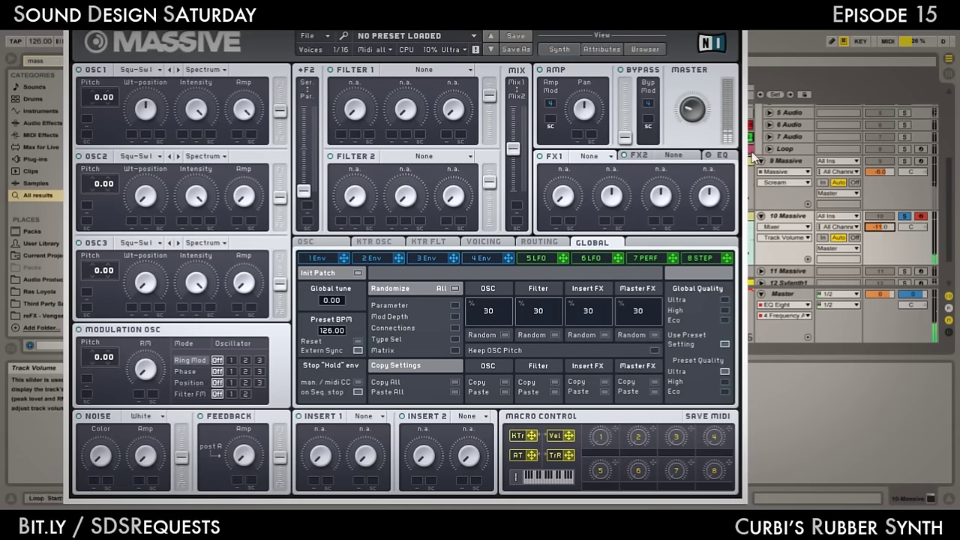
{"action": "left_click", "coordinate": [692, 96]}
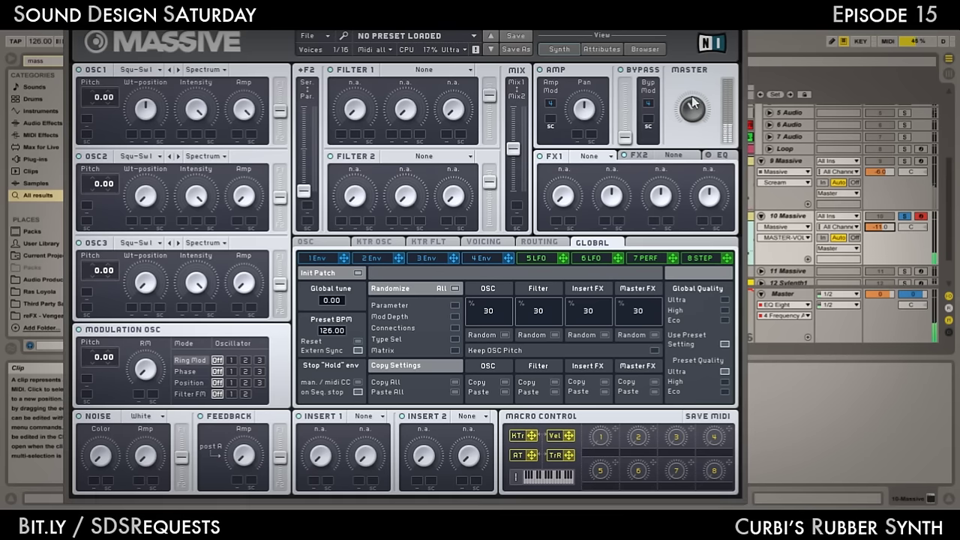
Start a new sound in Massive and disable its vibrato by switching off the Rate and Depth modulation and turning Rate to minimum
{"action": "left_click", "coordinate": [312, 36]}
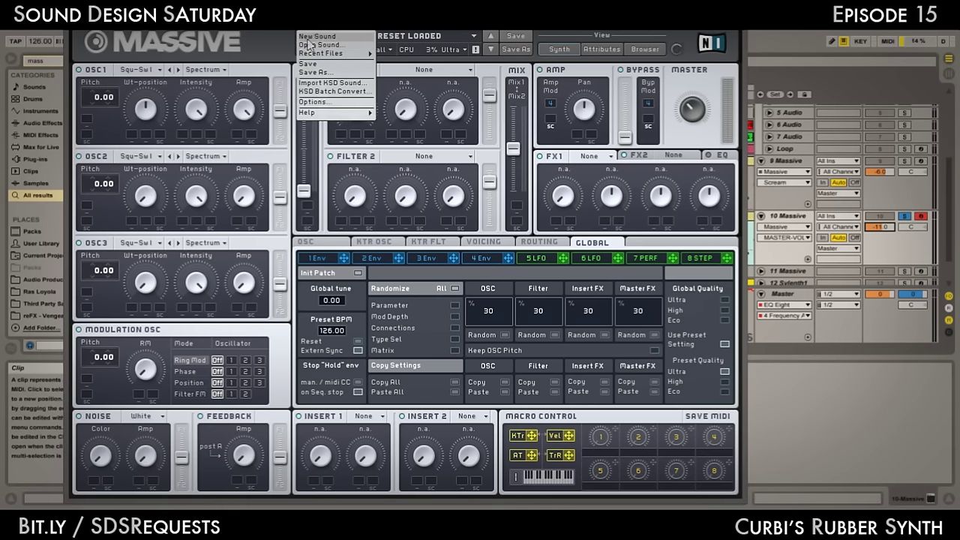
{"action": "left_click", "coordinate": [313, 36]}
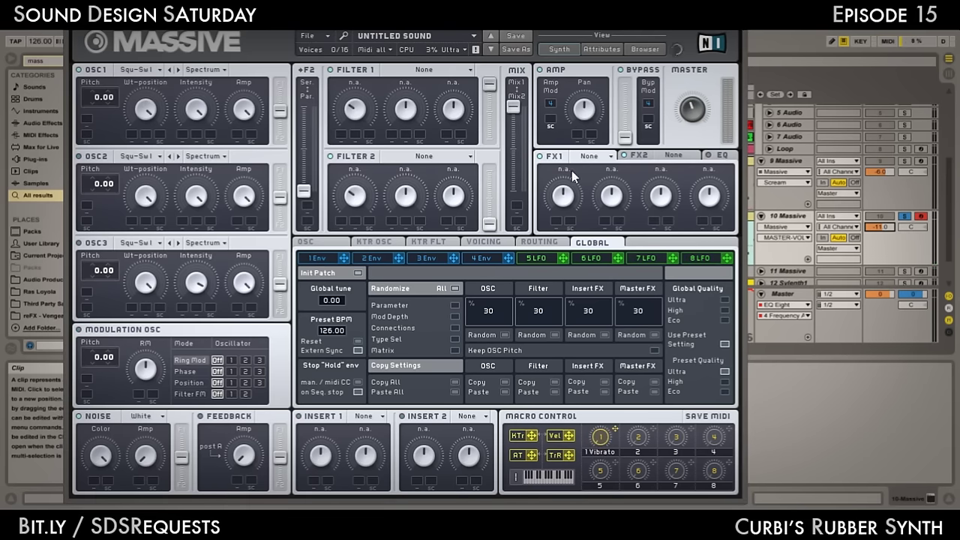
{"action": "left_click", "coordinate": [334, 248]}
{"action": "right_click", "coordinate": [604, 366]}
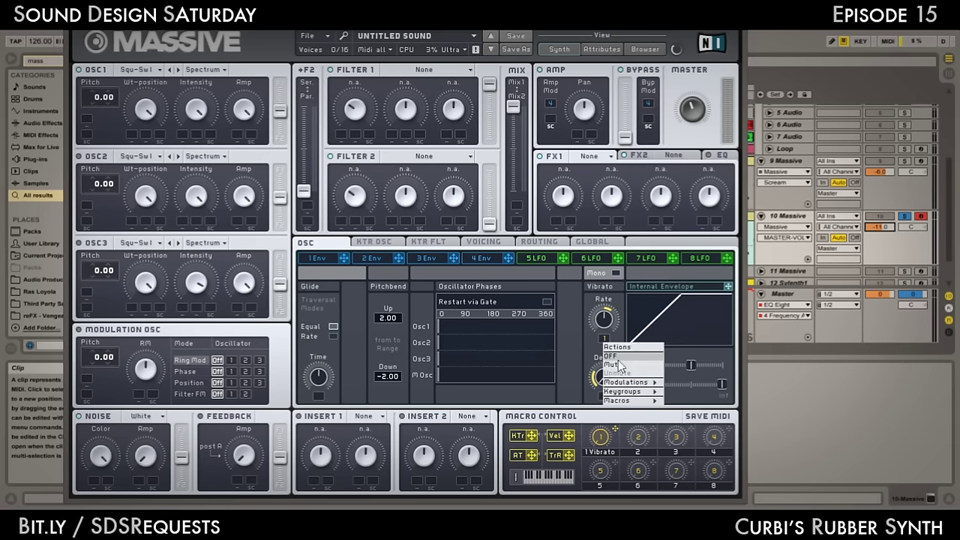
{"action": "left_click", "coordinate": [617, 358]}
{"action": "right_click", "coordinate": [604, 396]}
{"action": "left_click", "coordinate": [616, 408]}
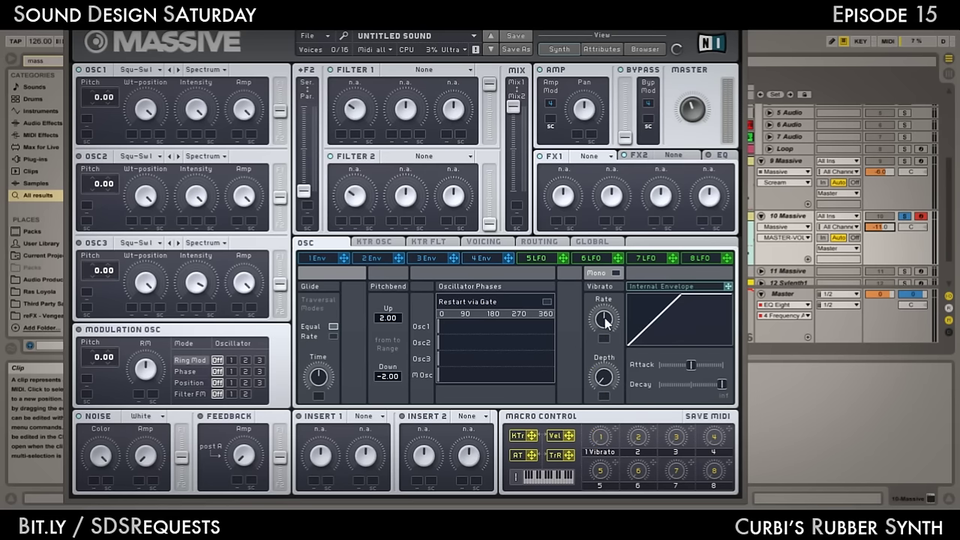
{"action": "left_click", "coordinate": [605, 321]}
{"action": "left_click_drag", "start_coordinate": [395, 18], "coordinate": [447, 30]}
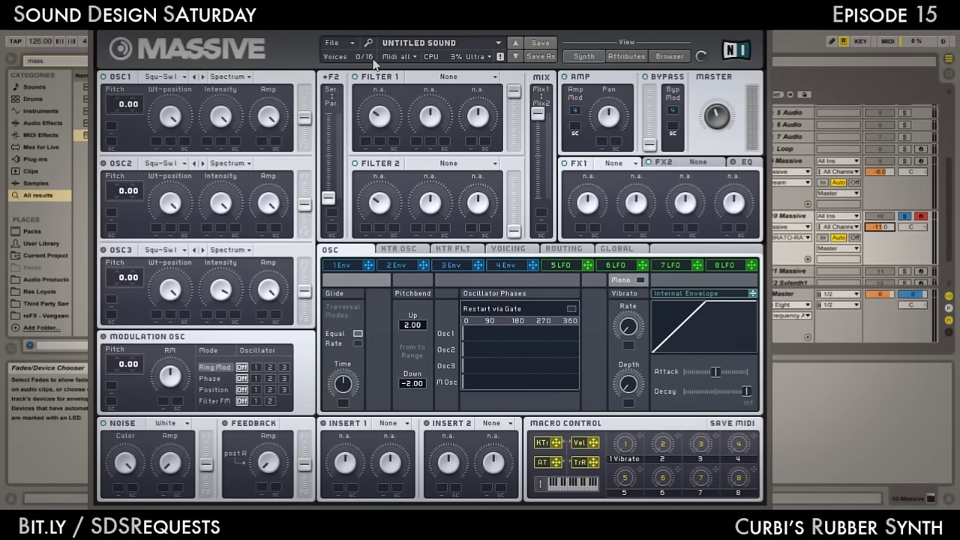
{"action": "left_click", "coordinate": [332, 43]}
{"action": "left_click", "coordinate": [341, 43]}
{"action": "left_click", "coordinate": [339, 43]}
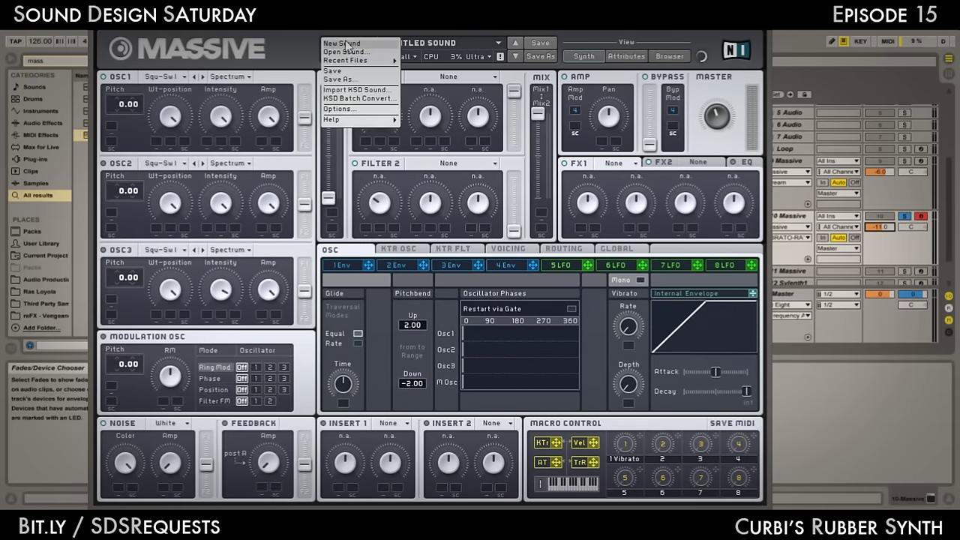
{"action": "left_click", "coordinate": [303, 43]}
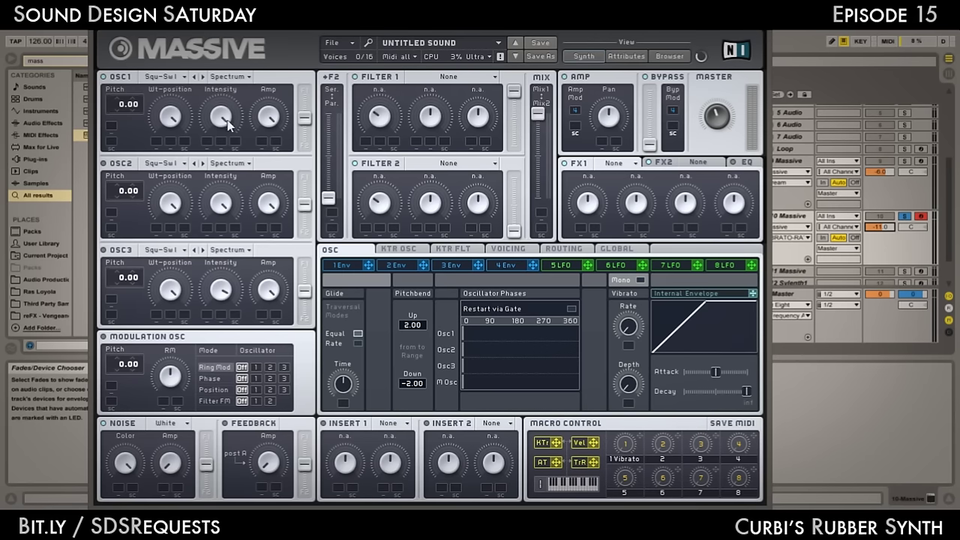
Set Oscillator 1's wavetable to Dirty Throat
{"action": "left_click", "coordinate": [167, 78]}
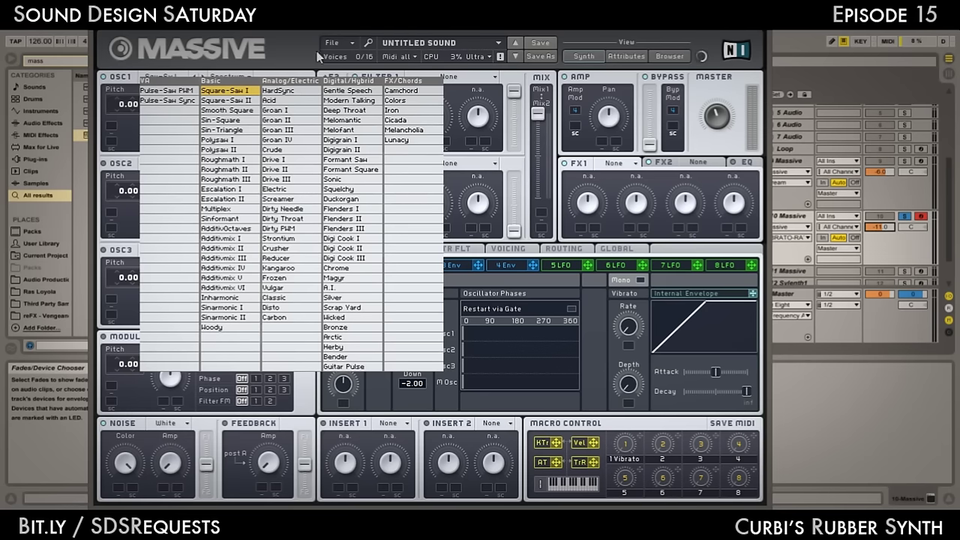
{"action": "left_click", "coordinate": [284, 130]}
{"action": "left_click", "coordinate": [174, 80]}
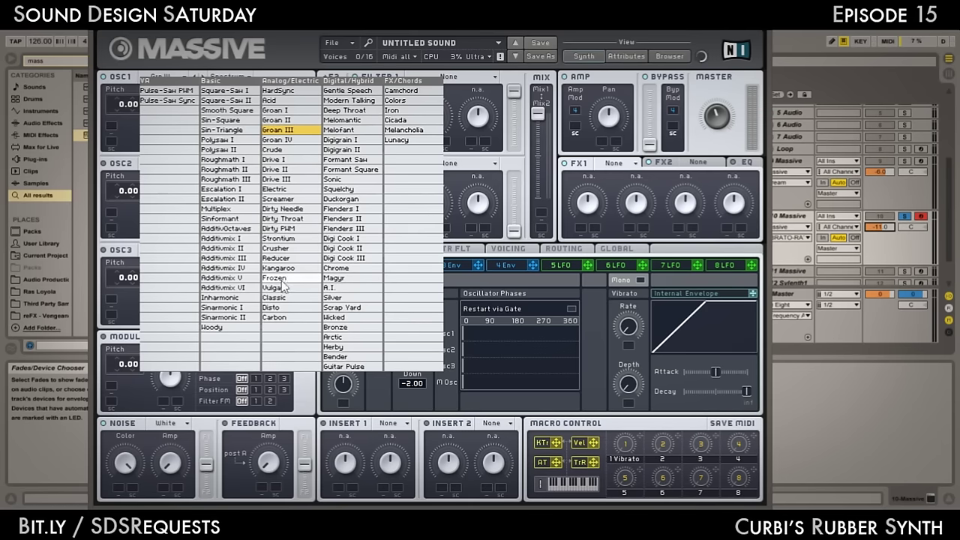
{"action": "left_click", "coordinate": [282, 219]}
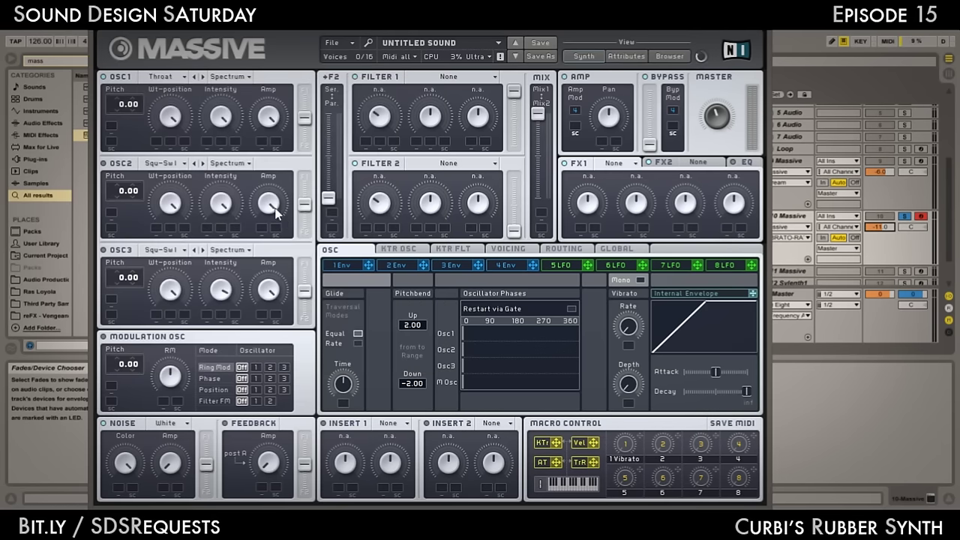
Try the Melomantic wavetable on Oscillator 1, and settle on Digi Cook I
{"action": "left_click", "coordinate": [182, 78]}
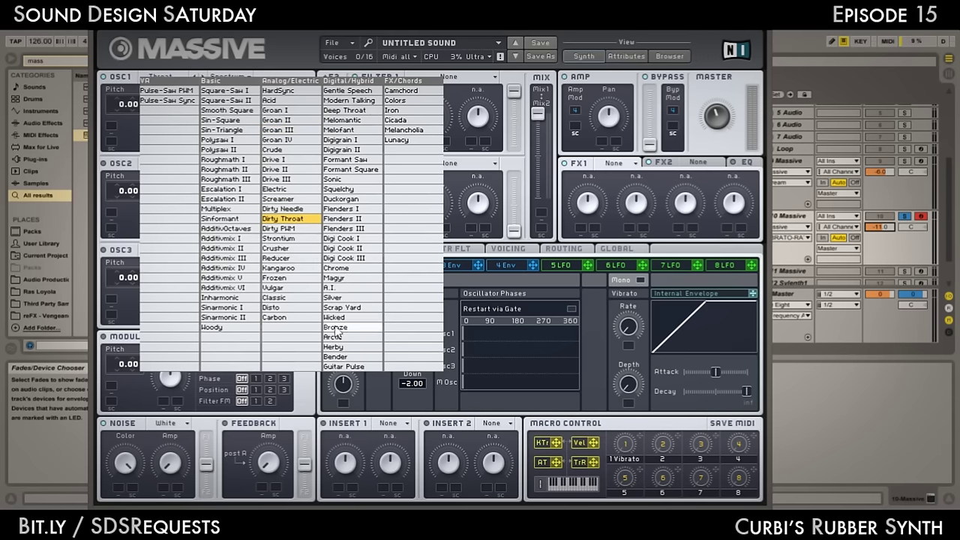
{"action": "left_click", "coordinate": [361, 126]}
{"action": "left_click", "coordinate": [167, 78]}
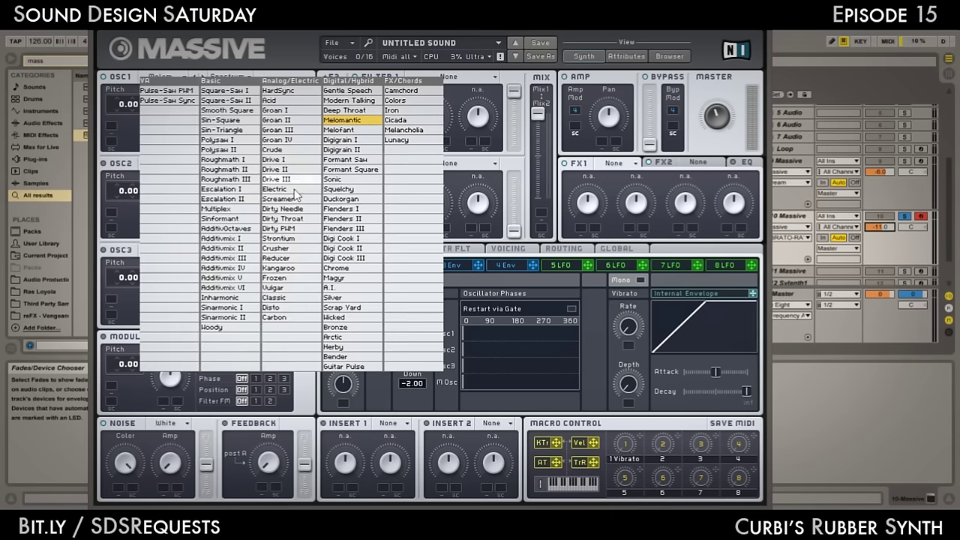
{"action": "left_click", "coordinate": [364, 248]}
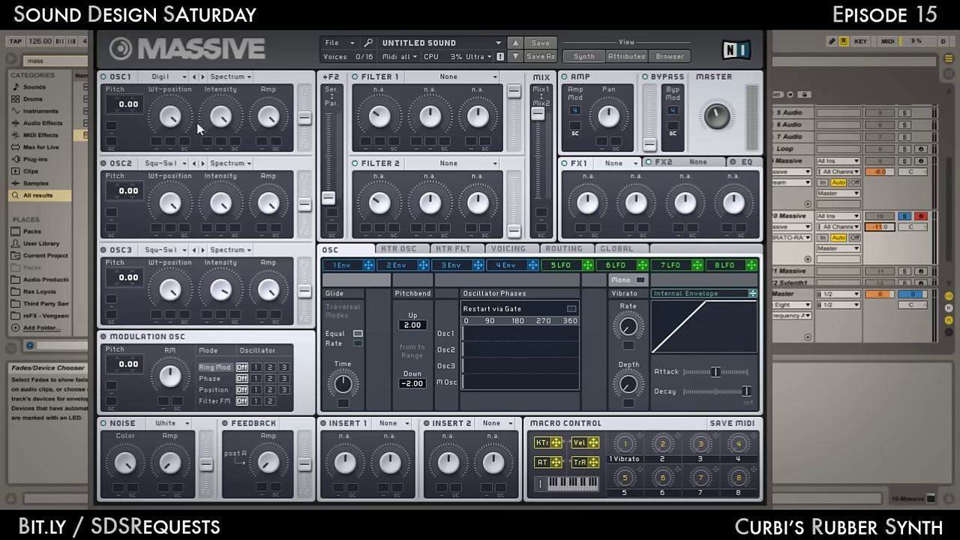
{"action": "left_click", "coordinate": [174, 78]}
{"action": "left_click", "coordinate": [352, 63]}
{"action": "left_click", "coordinate": [167, 78]}
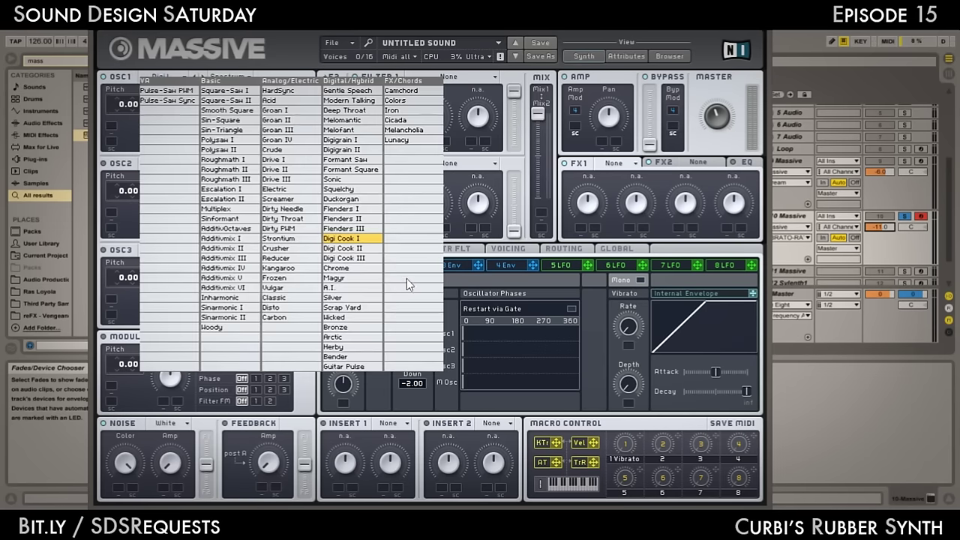
{"action": "left_click", "coordinate": [362, 33]}
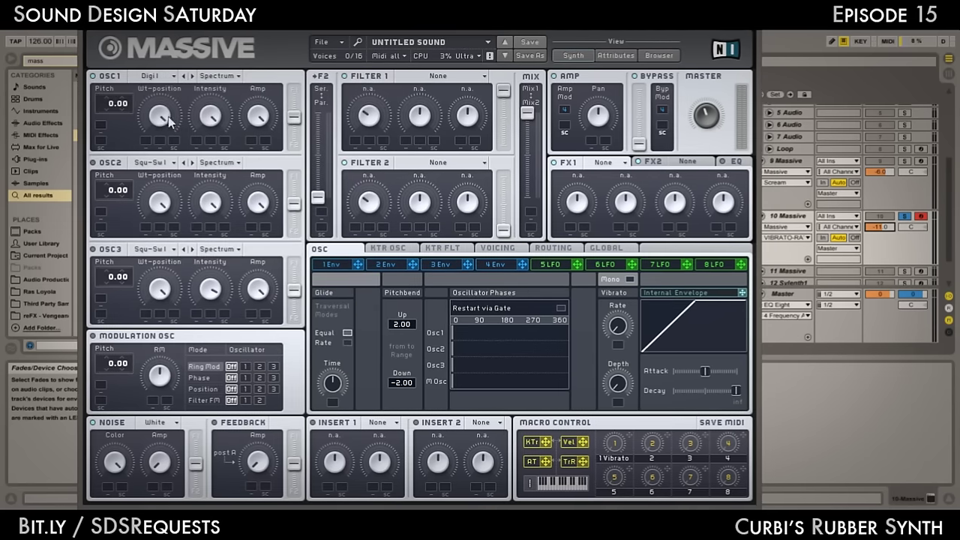
{"action": "left_click", "coordinate": [157, 77]}
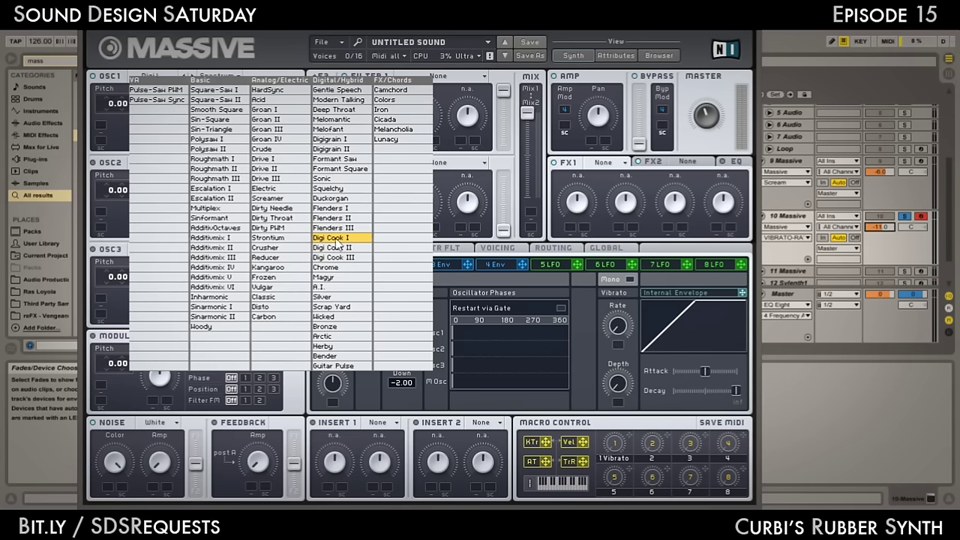
{"action": "left_click", "coordinate": [328, 38]}
Set Oscillator 1's pitch to -12.00 and route it fully to Filter 1
{"action": "scroll", "coordinate": [111, 108], "scroll_direction": "down", "scroll_amount": 5}
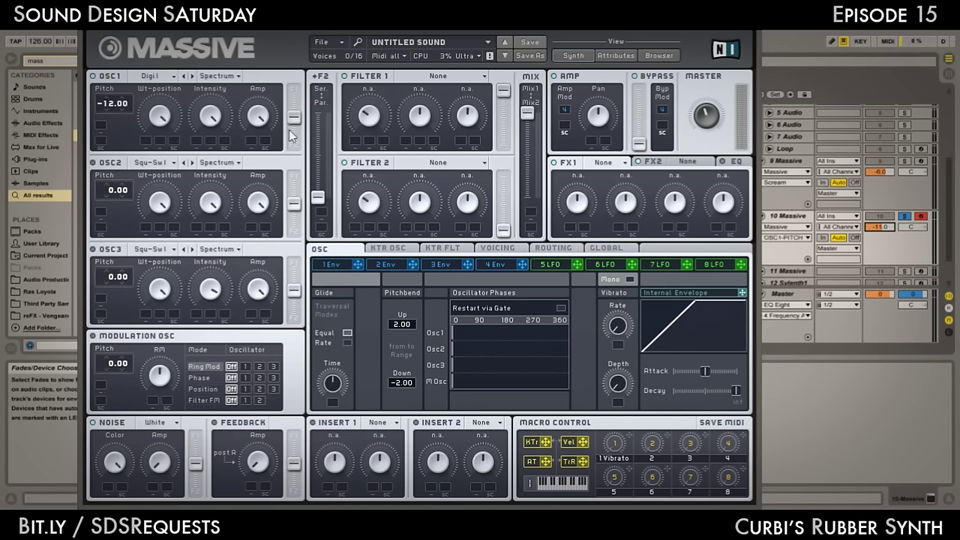
{"action": "left_click_drag", "start_coordinate": [294, 117], "coordinate": [294, 91]}
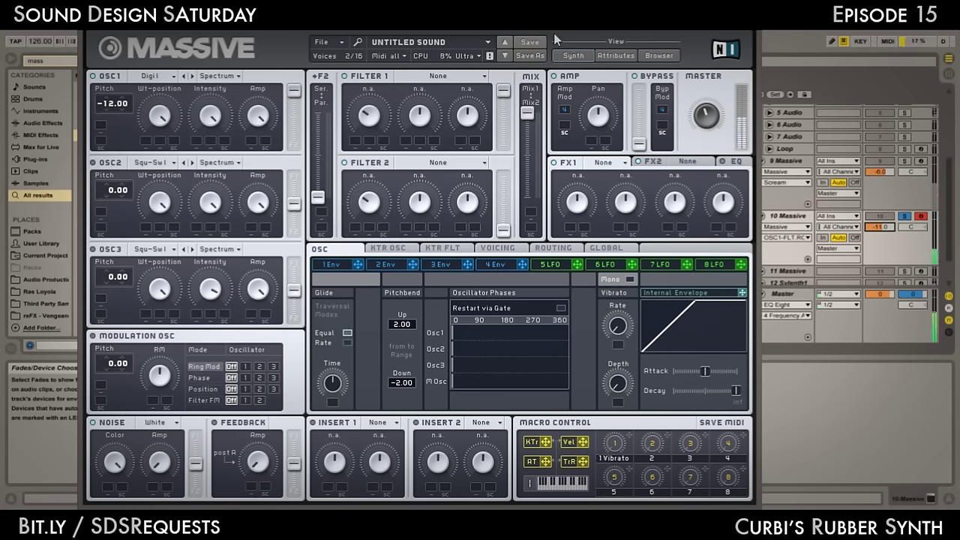
Adjust the master volume and set Filter 1 to Lowpass 4 with Cutoff and Resonance at minimum
{"action": "left_click_drag", "start_coordinate": [711, 120], "coordinate": [709, 91]}
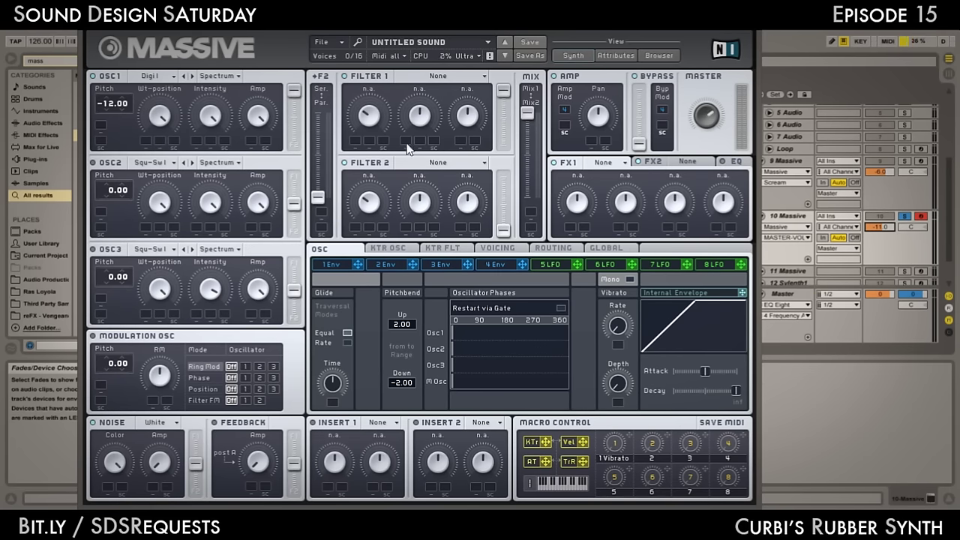
{"action": "left_click", "coordinate": [441, 75]}
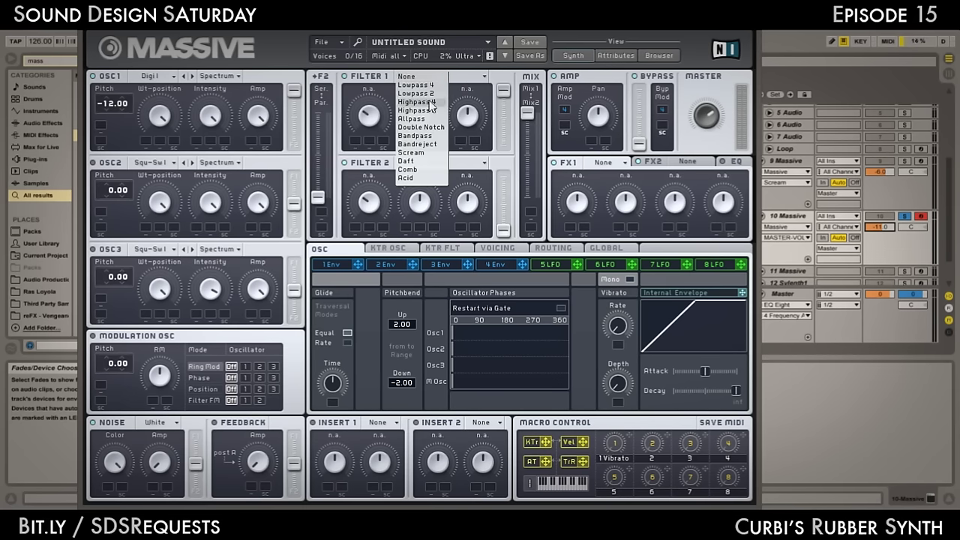
{"action": "left_click", "coordinate": [428, 95]}
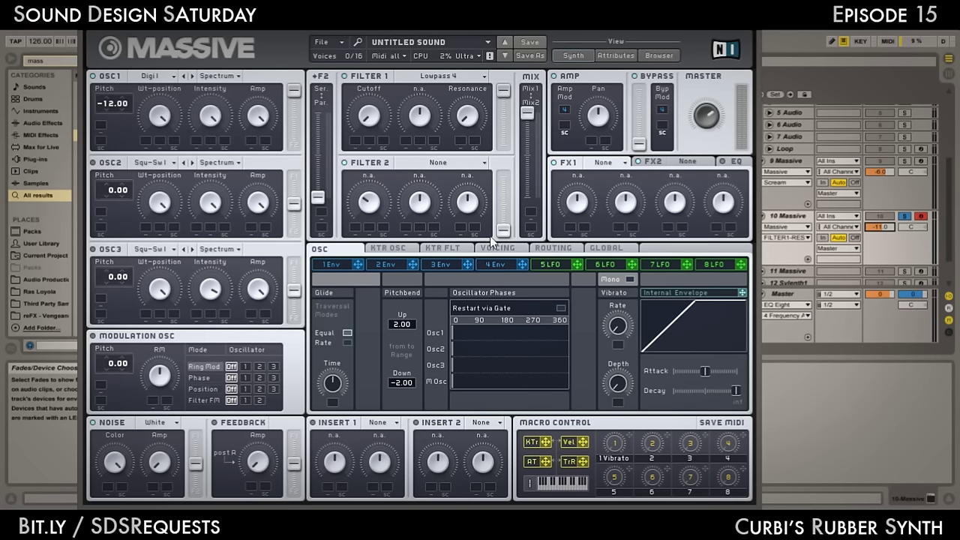
Give Envelope 1 minimum attack, slightly shorter decay, lower decay level and maximum release, and modulate Filter 1's Cutoff with it
{"action": "left_click", "coordinate": [337, 267]}
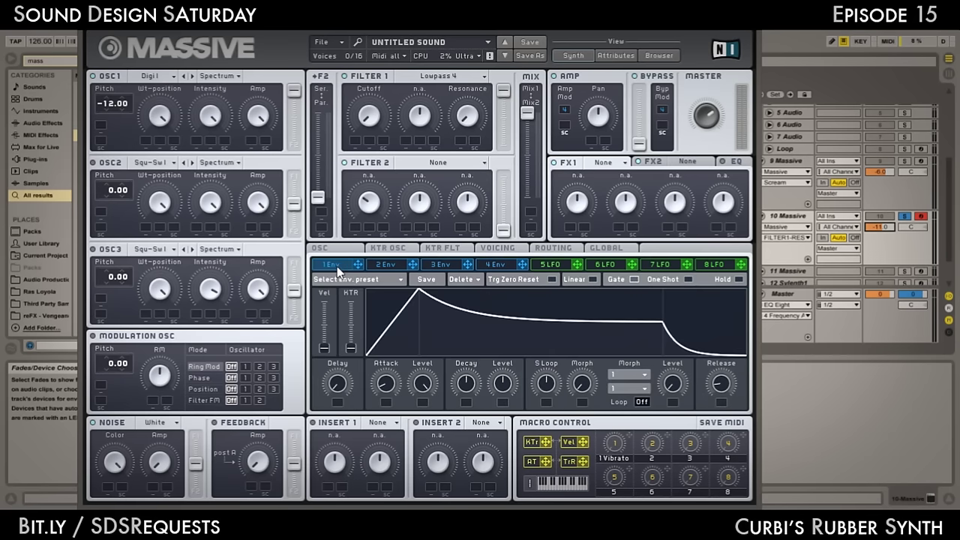
{"action": "left_click_drag", "start_coordinate": [385, 383], "coordinate": [385, 409]}
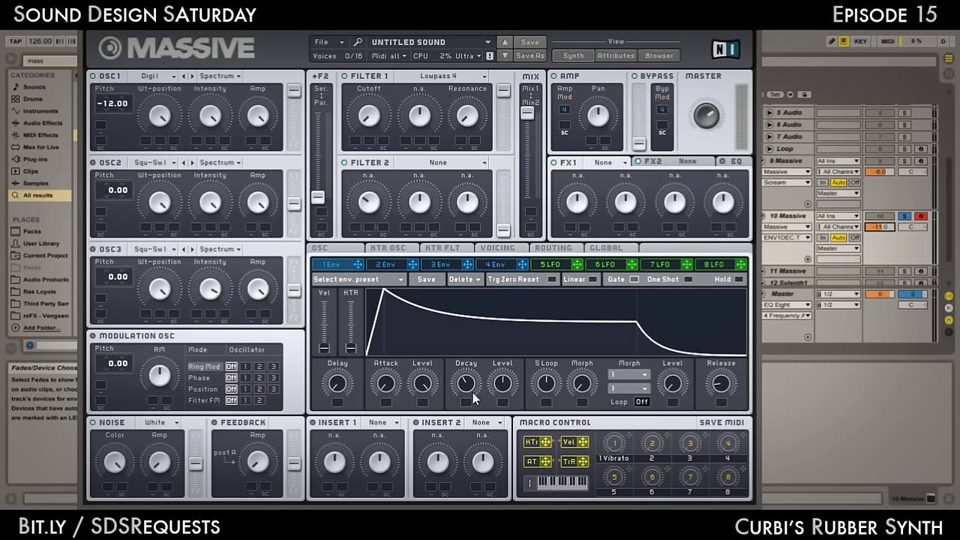
{"action": "left_click_drag", "start_coordinate": [504, 389], "coordinate": [505, 398]}
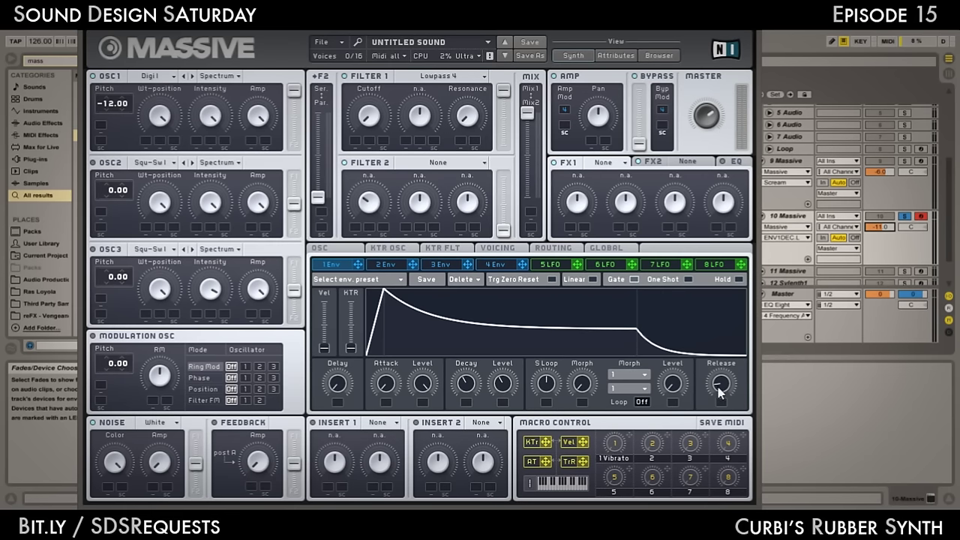
{"action": "left_click_drag", "start_coordinate": [718, 388], "coordinate": [720, 400]}
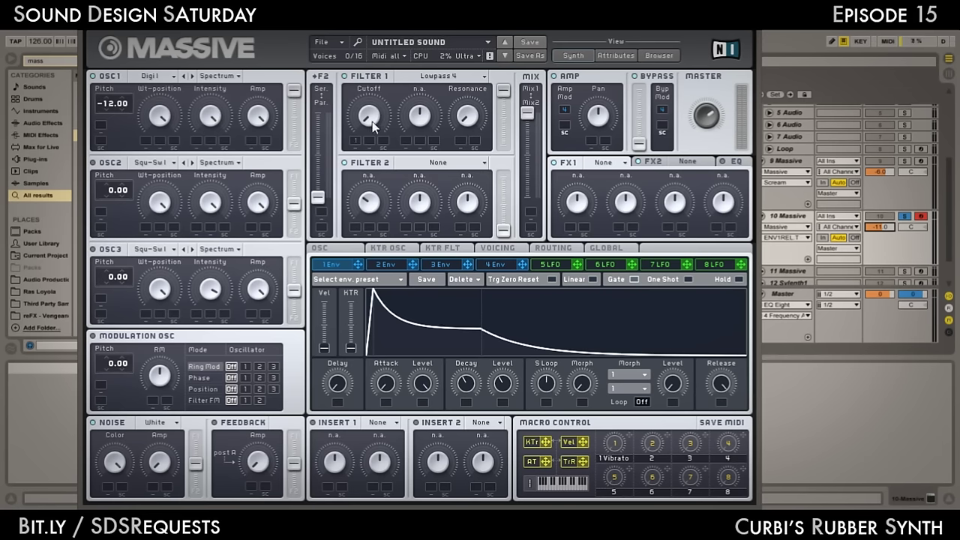
{"action": "left_click_drag", "start_coordinate": [355, 142], "coordinate": [355, 141]}
Name Macro 1 "Swell" and assign it to raise Envelope 1's decay level
{"action": "double_click", "coordinate": [630, 459]}
{"action": "type", "text": "Sto"}
{"action": "left_click_drag", "start_coordinate": [503, 417], "coordinate": [502, 401]}
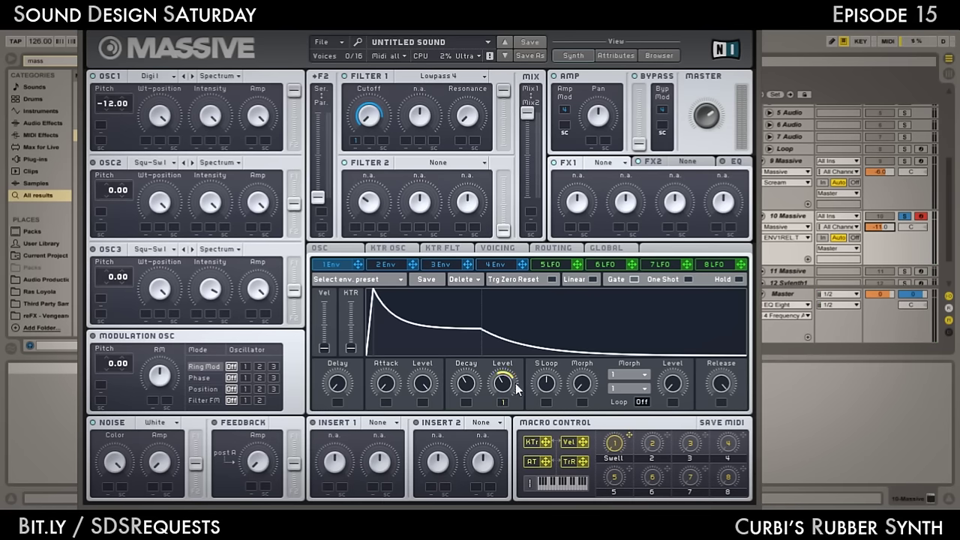
{"action": "left_click_drag", "start_coordinate": [615, 450], "coordinate": [542, 294]}
Shape Envelope 4 with minimum attack and a longer release
{"action": "left_click", "coordinate": [497, 266]}
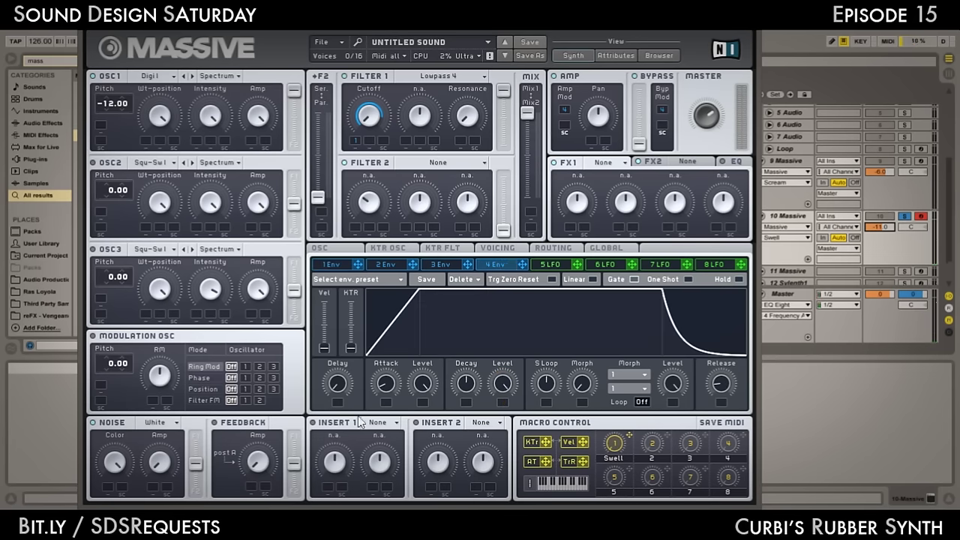
{"action": "left_click_drag", "start_coordinate": [393, 381], "coordinate": [395, 403]}
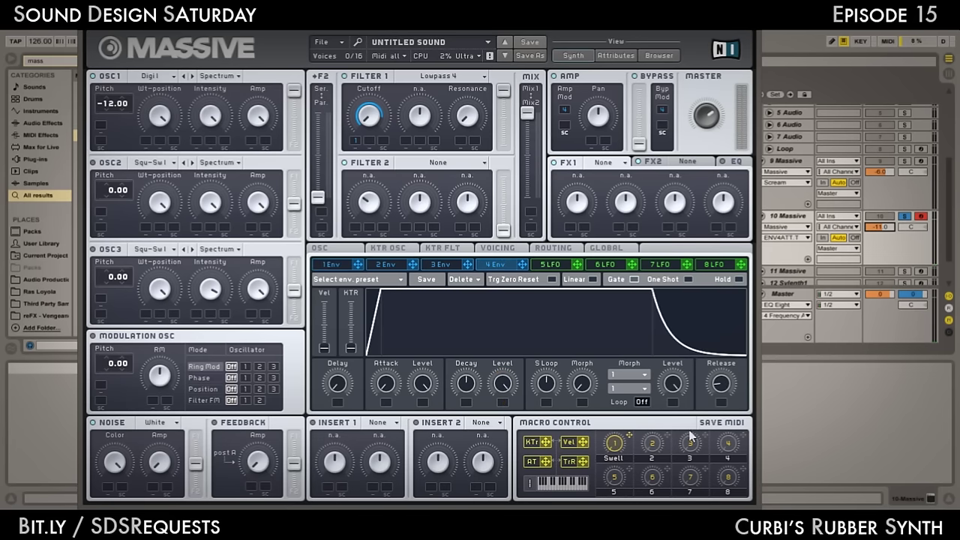
{"action": "left_click_drag", "start_coordinate": [731, 386], "coordinate": [720, 358]}
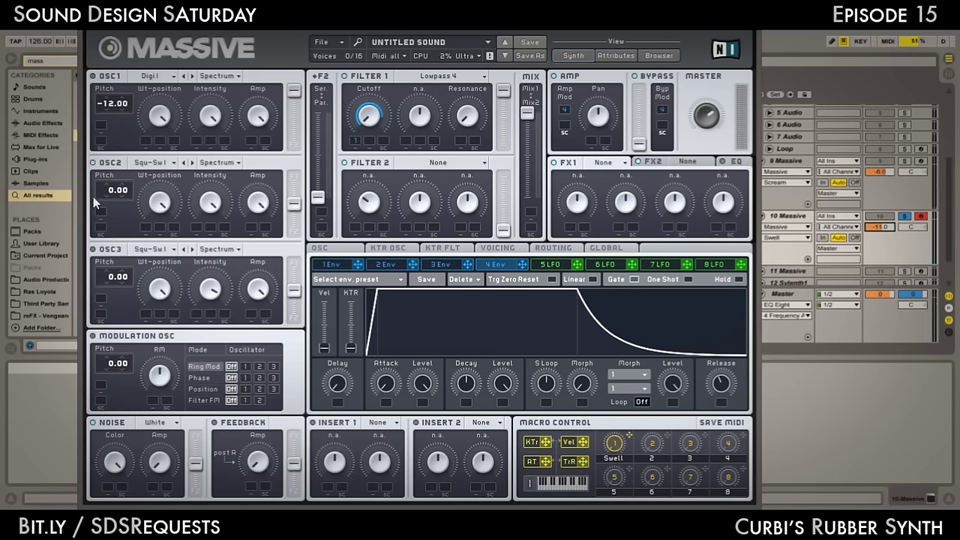
Set Oscillator 2's pitch to 7.00, keep the Square-Saw I wavetable and turn its Wt-position to minimum
{"action": "left_click_drag", "start_coordinate": [109, 195], "coordinate": [121, 189]}
{"action": "left_click", "coordinate": [162, 163]}
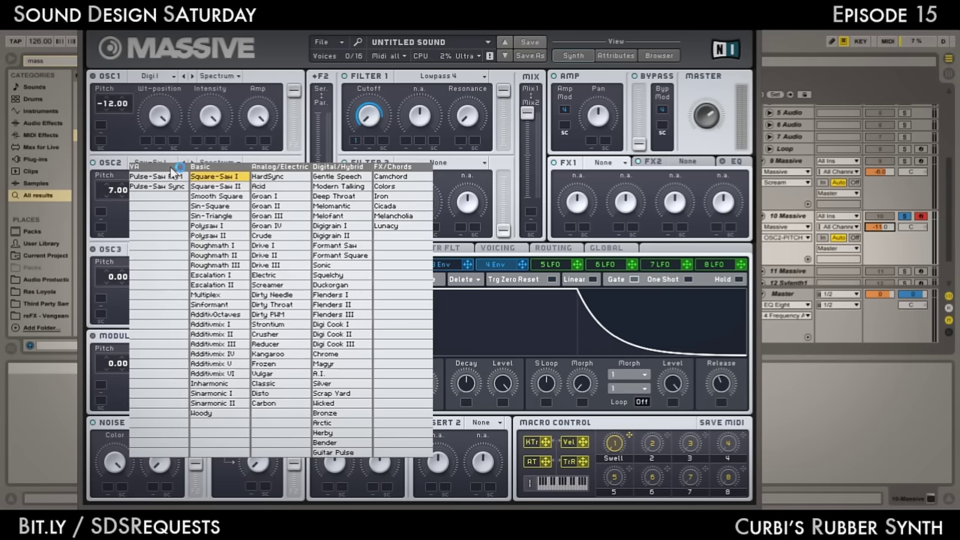
{"action": "left_click", "coordinate": [225, 180]}
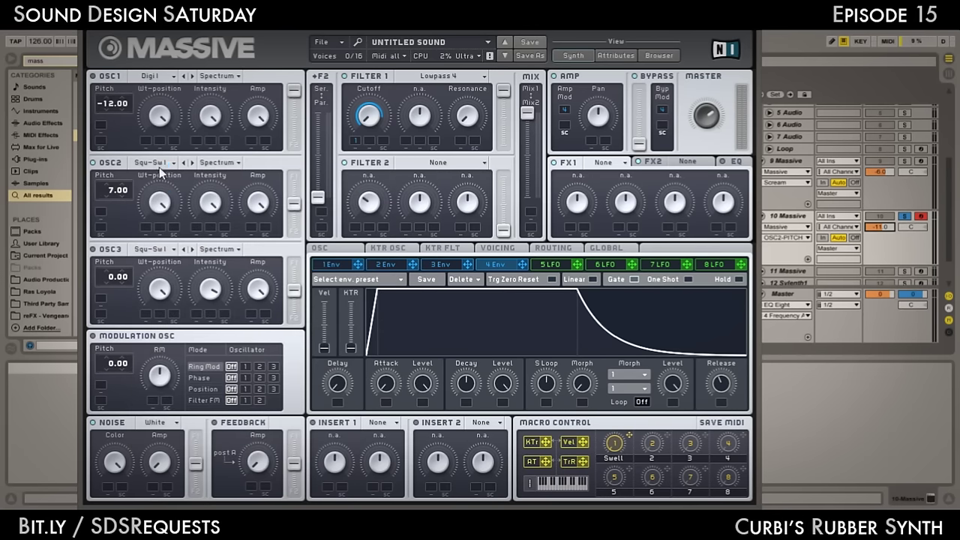
{"action": "left_click", "coordinate": [159, 201]}
Switch Oscillator 2 to Formant mode with Intensity at its midpoint
{"action": "left_click", "coordinate": [218, 162]}
{"action": "left_click", "coordinate": [222, 198]}
{"action": "left_click", "coordinate": [222, 163]}
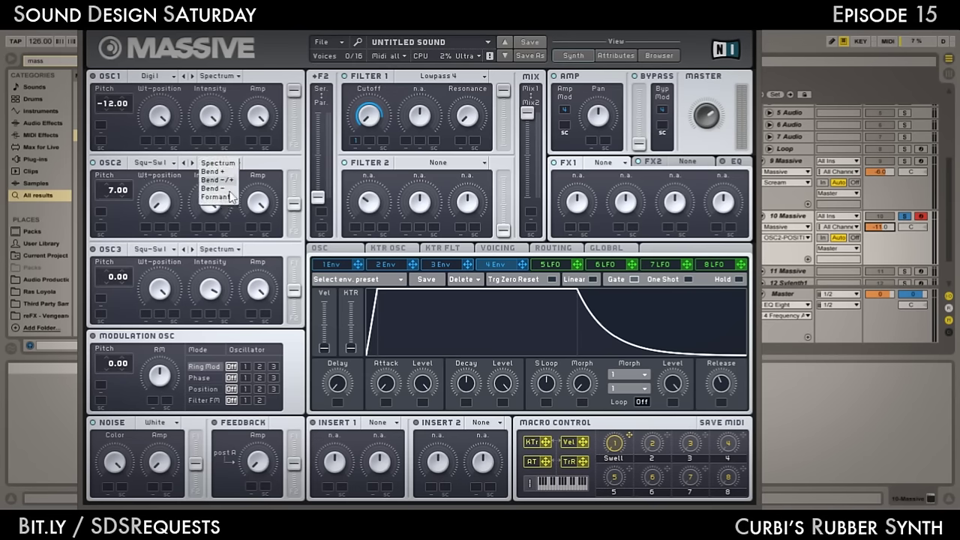
{"action": "left_click", "coordinate": [222, 198]}
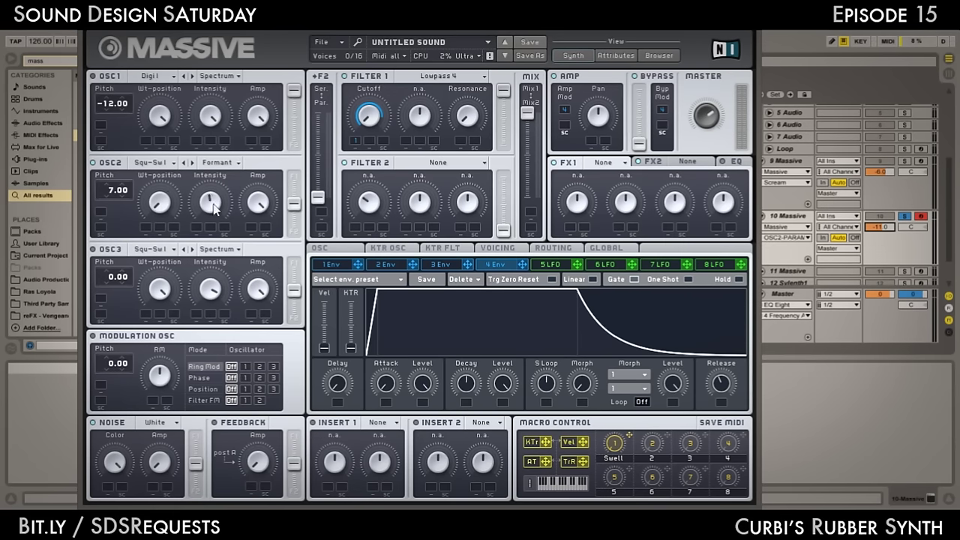
Lower Oscillator 2's Amp slightly and route the oscillator fully to Filter 2
{"action": "left_click", "coordinate": [261, 210]}
{"action": "left_click_drag", "start_coordinate": [260, 210], "coordinate": [257, 234]}
{"action": "left_click_drag", "start_coordinate": [294, 203], "coordinate": [301, 254]}
Set up Filter 2 as Lowpass 4 with Cutoff and Resonance at minimum, its output at full and the Mix fader centred
{"action": "left_click", "coordinate": [438, 162]}
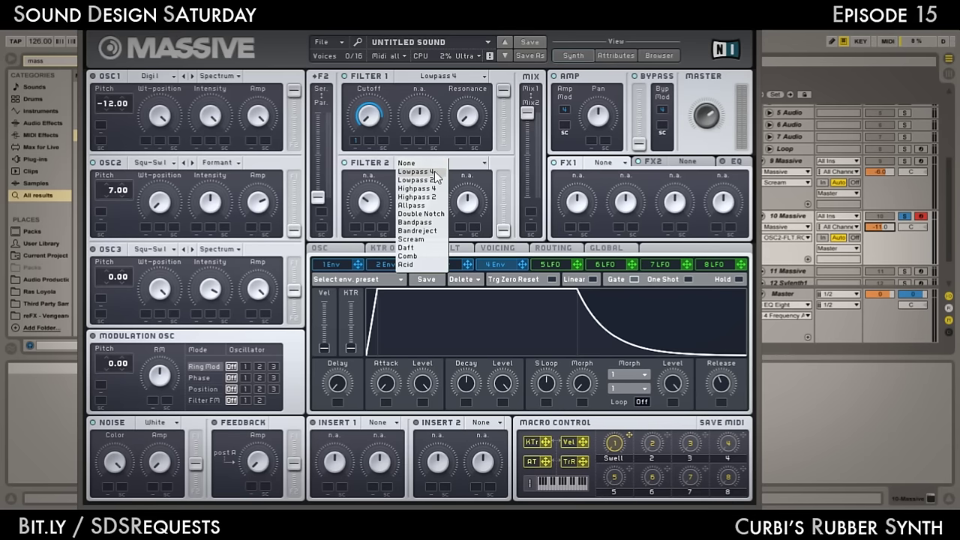
{"action": "left_click", "coordinate": [437, 171]}
{"action": "left_click_drag", "start_coordinate": [369, 198], "coordinate": [381, 282]}
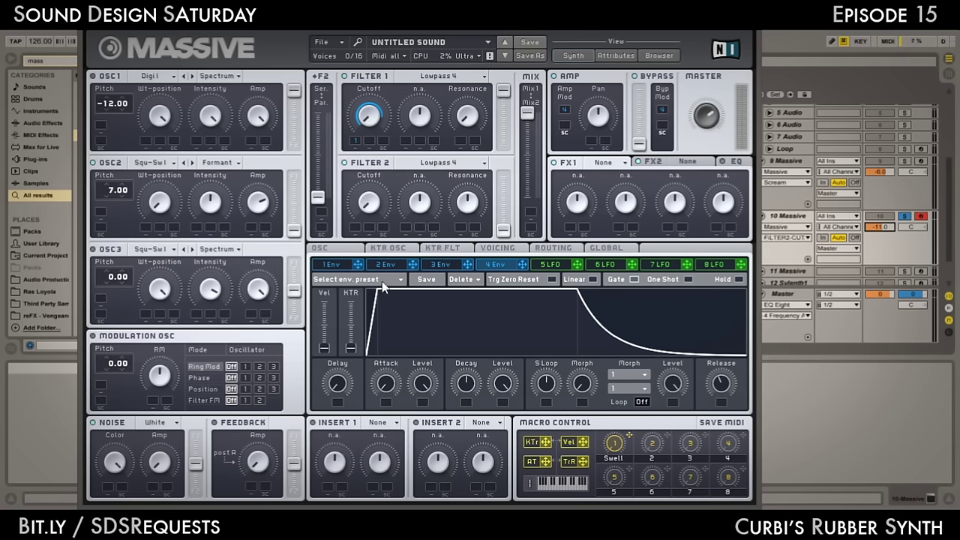
{"action": "left_click", "coordinate": [480, 208]}
{"action": "left_click_drag", "start_coordinate": [504, 231], "coordinate": [529, 161]}
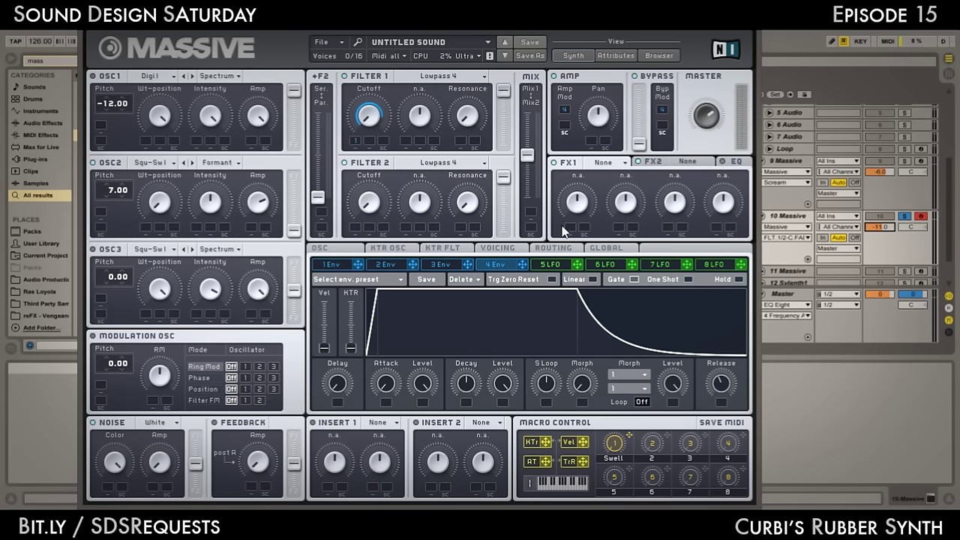
Match Envelope 2 to Envelope 1 with minimum attack, slightly shorter decay and maximum release
{"action": "left_click", "coordinate": [390, 267]}
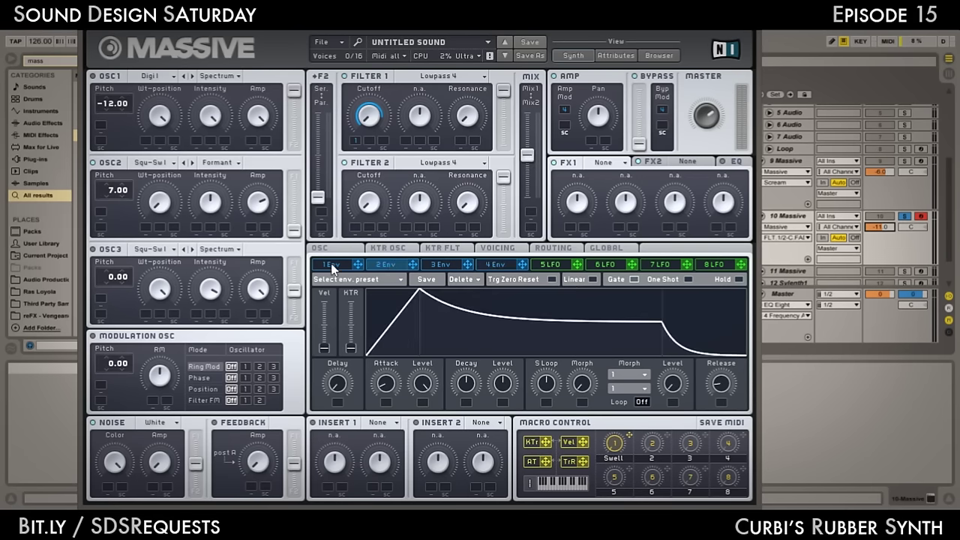
{"action": "left_click", "coordinate": [331, 265]}
{"action": "left_click", "coordinate": [385, 266]}
{"action": "left_click", "coordinate": [335, 265]}
{"action": "left_click", "coordinate": [387, 264]}
{"action": "left_click_drag", "start_coordinate": [468, 389], "coordinate": [504, 386]}
{"action": "left_click_drag", "start_coordinate": [721, 384], "coordinate": [691, 275]}
Compare Envelopes 1 and 2, and assign the Swell macro to raise Envelope 2's decay level
{"action": "left_click", "coordinate": [341, 264]}
{"action": "left_click", "coordinate": [374, 268]}
{"action": "left_click", "coordinate": [334, 265]}
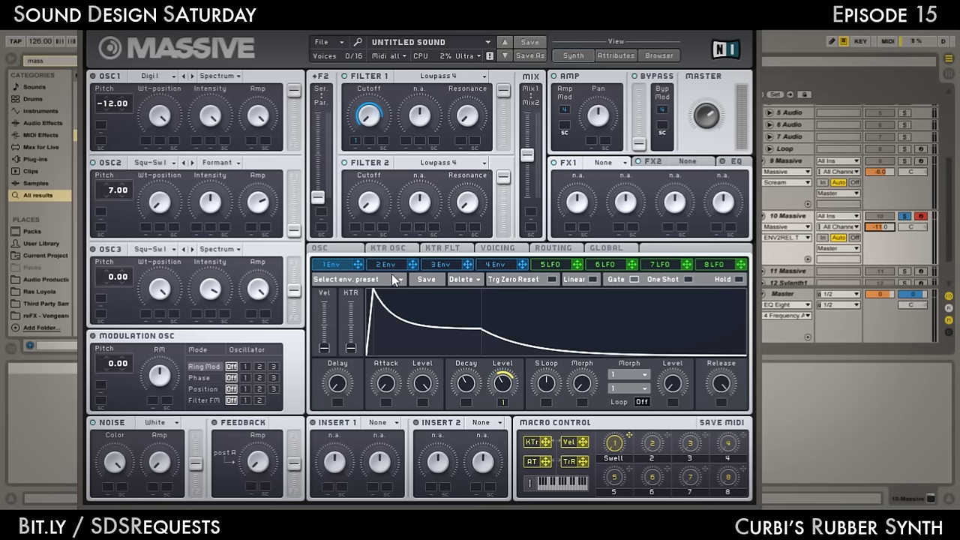
{"action": "left_click", "coordinate": [389, 268]}
{"action": "left_click", "coordinate": [342, 266]}
{"action": "left_click", "coordinate": [388, 267]}
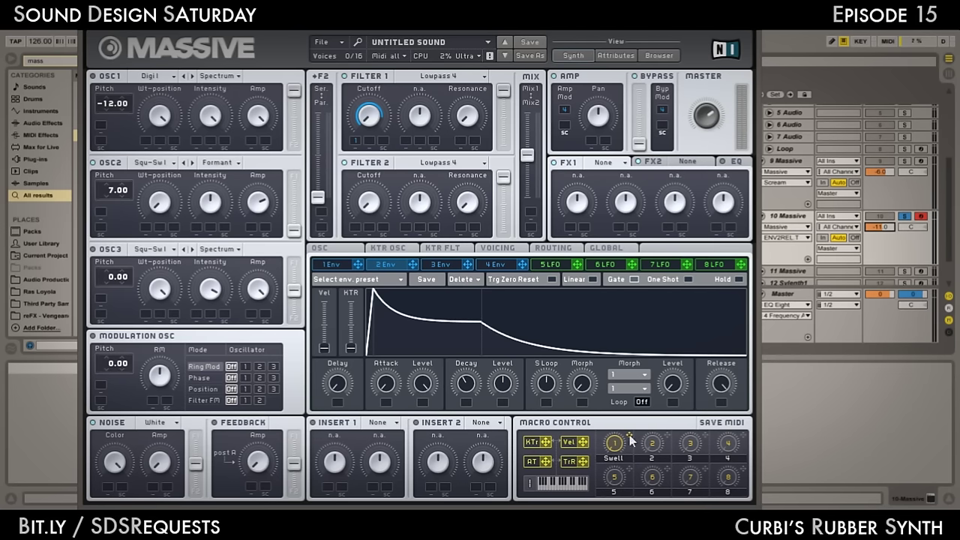
{"action": "left_click_drag", "start_coordinate": [472, 365], "coordinate": [503, 403]}
{"action": "left_click_drag", "start_coordinate": [504, 403], "coordinate": [505, 394]}
Modulate Filter 2's Cutoff with Envelope 2, using an amount similar to Filter 1's envelope modulation
{"action": "left_click", "coordinate": [331, 264]}
{"action": "left_click", "coordinate": [385, 264]}
{"action": "left_click_drag", "start_coordinate": [411, 270], "coordinate": [355, 226]}
{"action": "left_click_drag", "start_coordinate": [357, 229], "coordinate": [347, 184]}
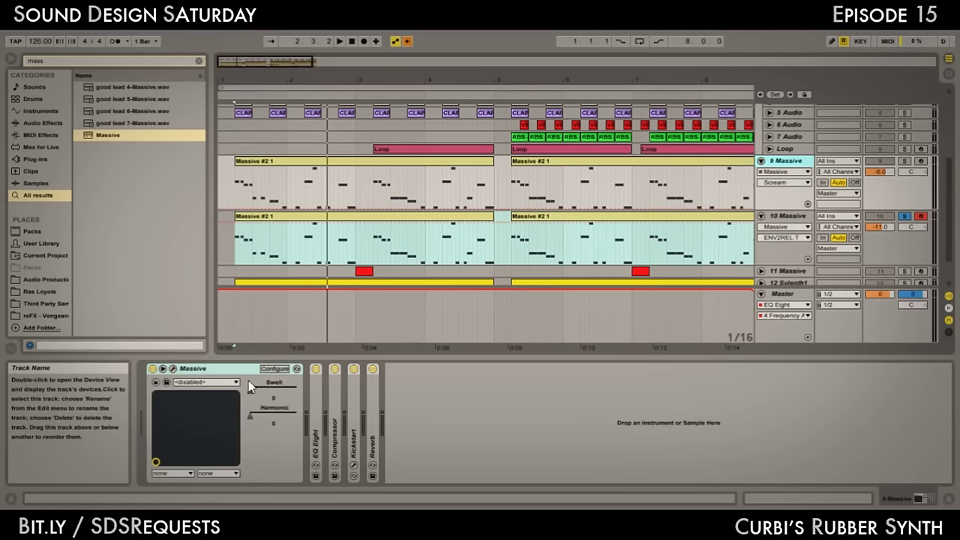
Reopen track 10's Massive editor and set Oscillator 3's Wt-position to minimum, Intensity to maximum and Amp to a lower level
{"action": "left_click", "coordinate": [173, 373]}
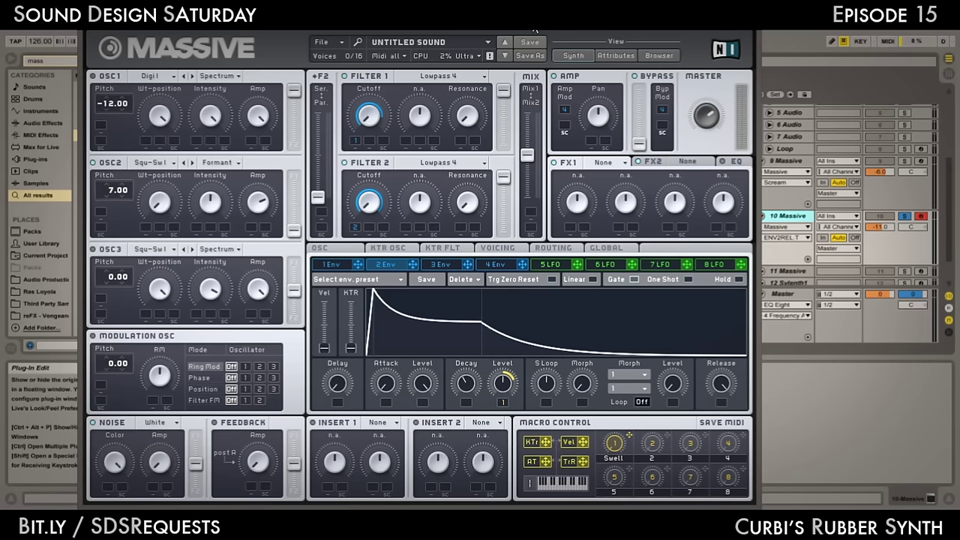
{"action": "mouse_move", "coordinate": [596, 15]}
{"action": "left_mouse_down"}
{"action": "mouse_move", "coordinate": [606, 18]}
{"action": "mouse_move", "coordinate": [591, 109]}
{"action": "mouse_move", "coordinate": [591, 18]}
{"action": "left_mouse_up"}
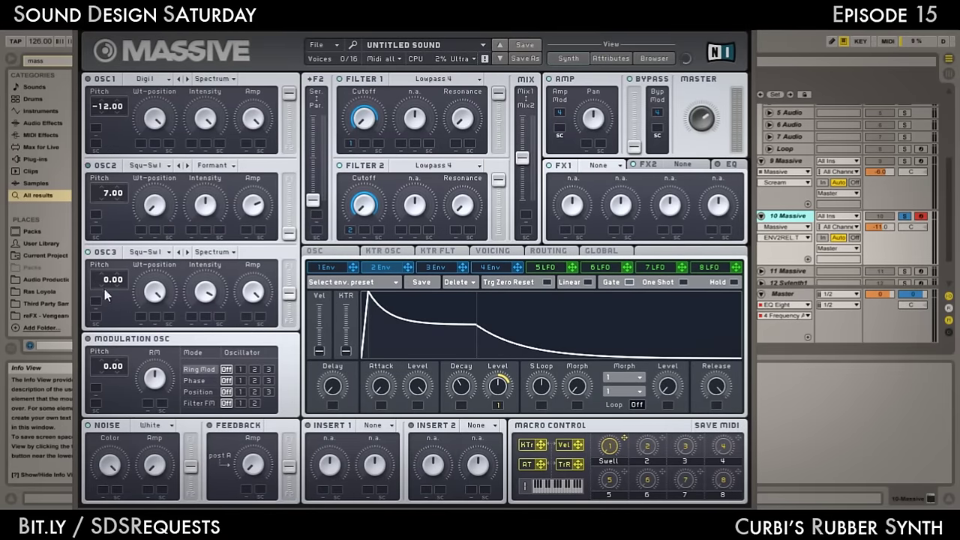
{"action": "left_click", "coordinate": [155, 292]}
{"action": "left_click_drag", "start_coordinate": [208, 305], "coordinate": [207, 293]}
{"action": "left_click", "coordinate": [256, 297]}
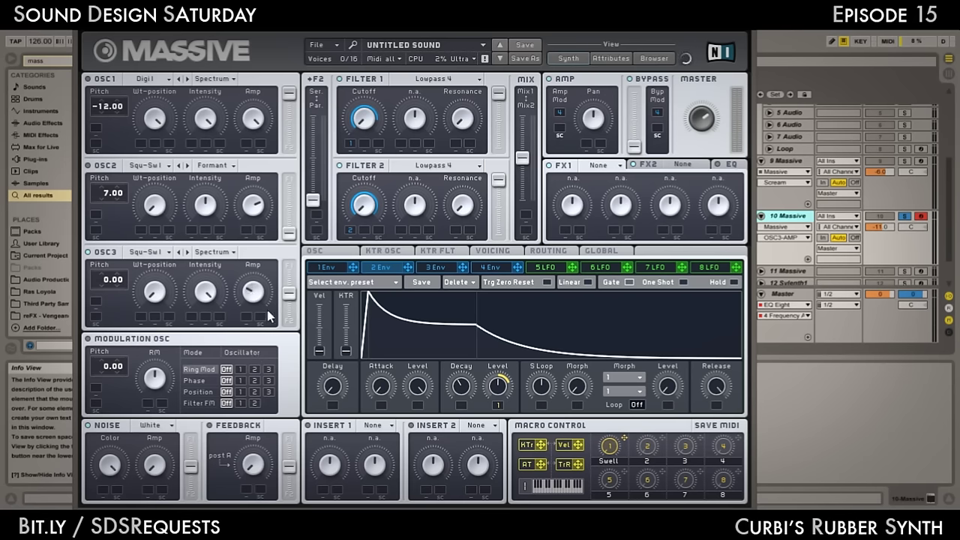
Route Oscillator 3 fully to Filter 2 and raise the master volume
{"action": "left_click_drag", "start_coordinate": [291, 299], "coordinate": [291, 318]}
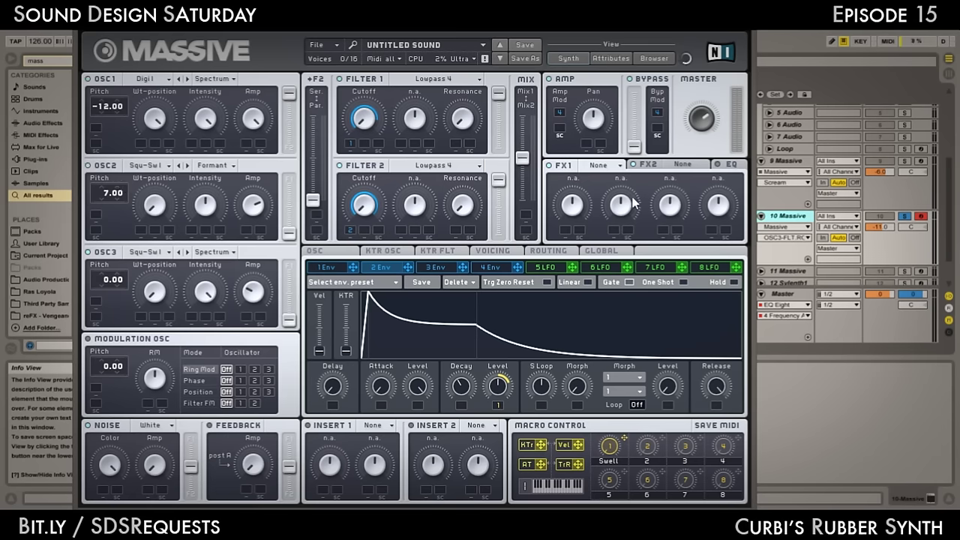
{"action": "left_click", "coordinate": [700, 127]}
{"action": "left_click_drag", "start_coordinate": [698, 125], "coordinate": [694, 69]}
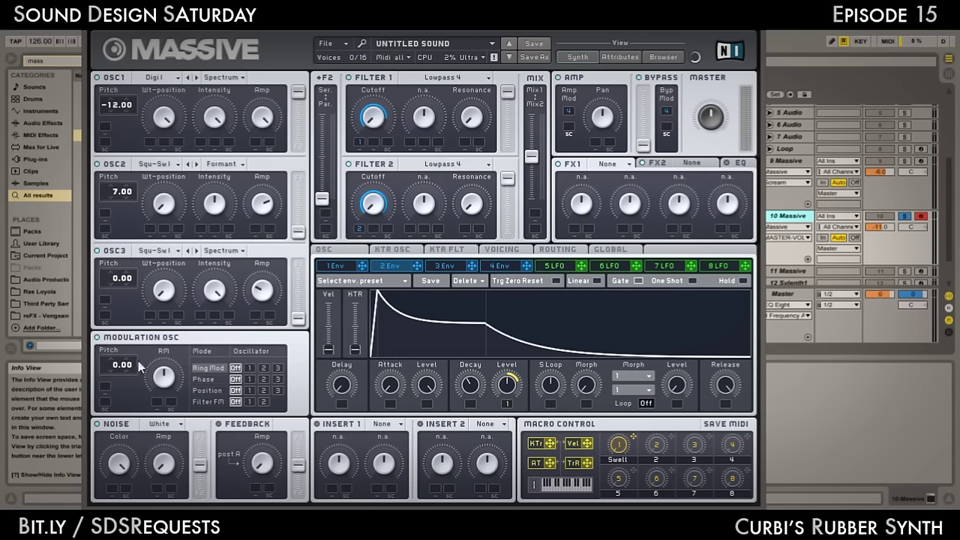
Set the Modulation Osc pitch to 12.00 and have it phase-modulate Oscillator 1
{"action": "left_click_drag", "start_coordinate": [113, 367], "coordinate": [126, 357]}
{"action": "left_click", "coordinate": [208, 379]}
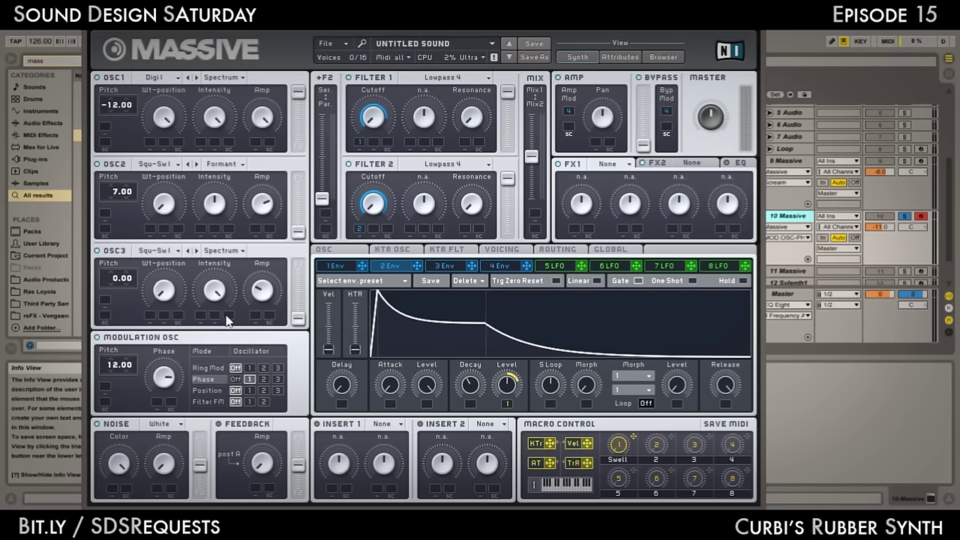
{"action": "left_click_drag", "start_coordinate": [330, 26], "coordinate": [306, 18]}
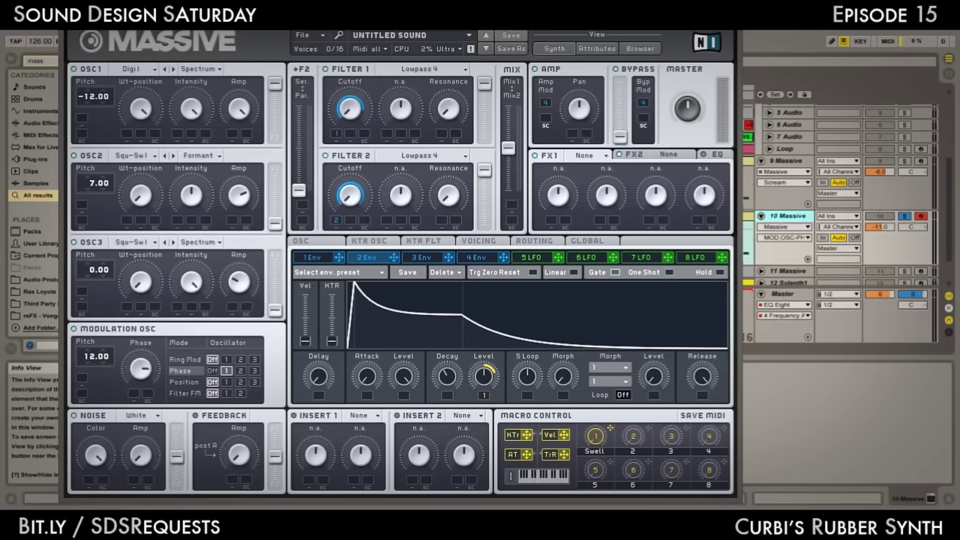
{"action": "left_click_drag", "start_coordinate": [218, 21], "coordinate": [234, 23]}
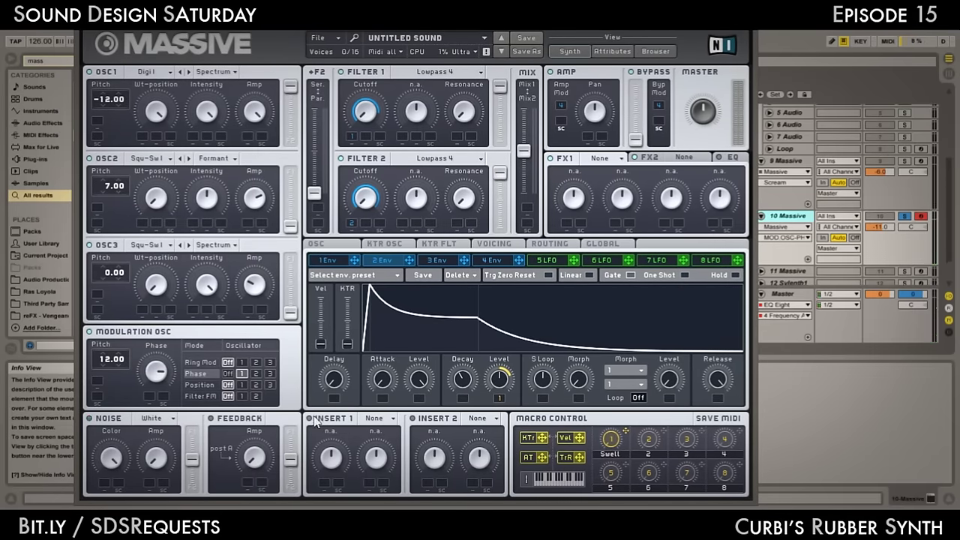
Load Sine Shaper into Insert 1 and lower its Drive slightly
{"action": "left_click", "coordinate": [377, 420]}
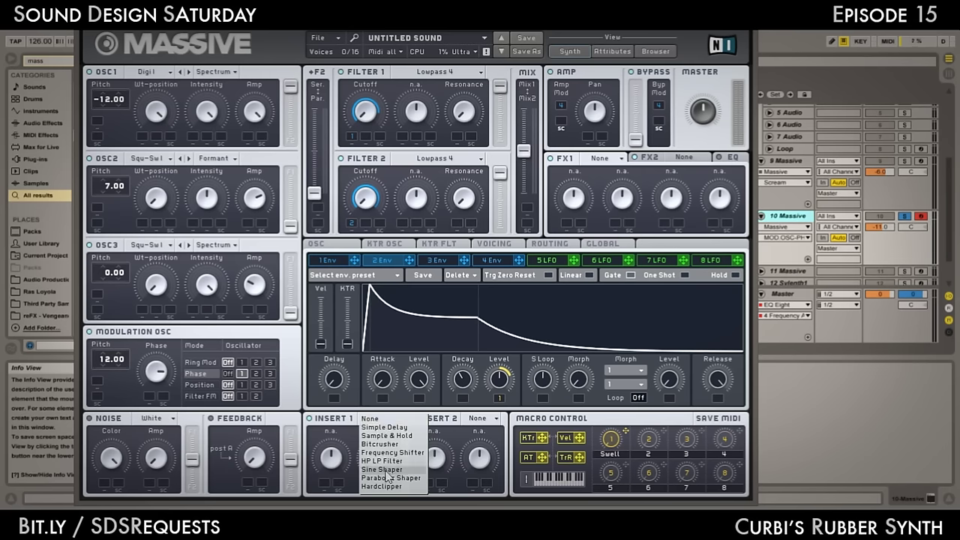
{"action": "left_click", "coordinate": [382, 469]}
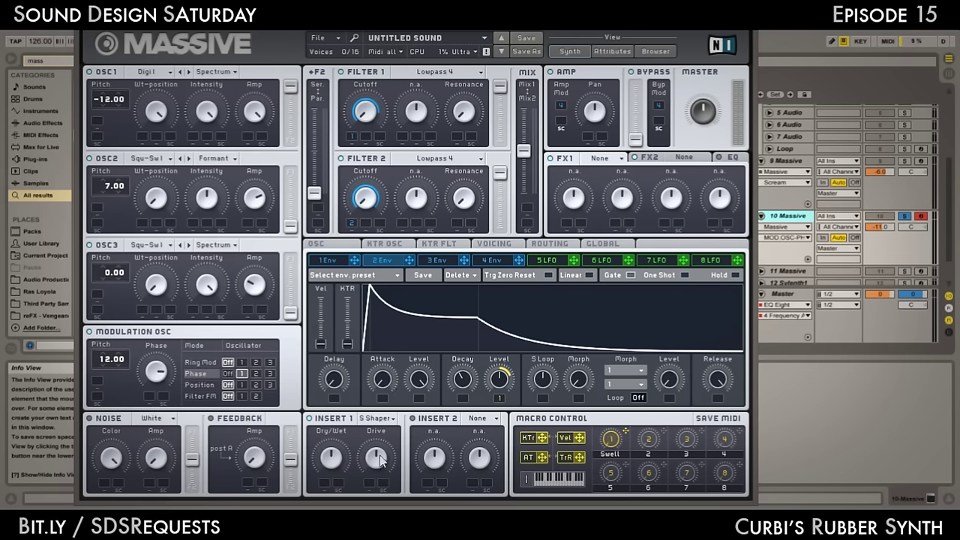
{"action": "left_click_drag", "start_coordinate": [377, 456], "coordinate": [381, 480]}
Load Classic Tube into FX1 and Dimension Expander into FX2
{"action": "left_click", "coordinate": [619, 159]}
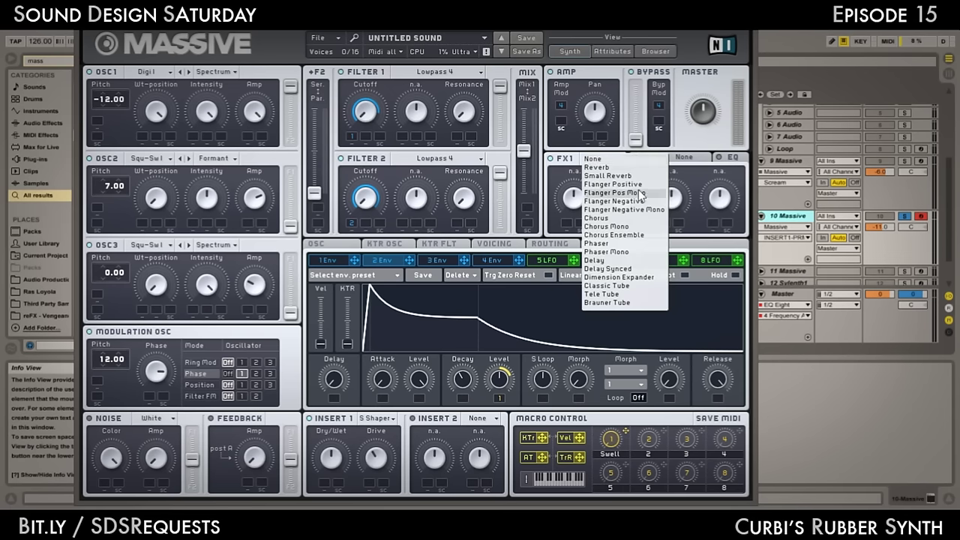
{"action": "left_click", "coordinate": [625, 285]}
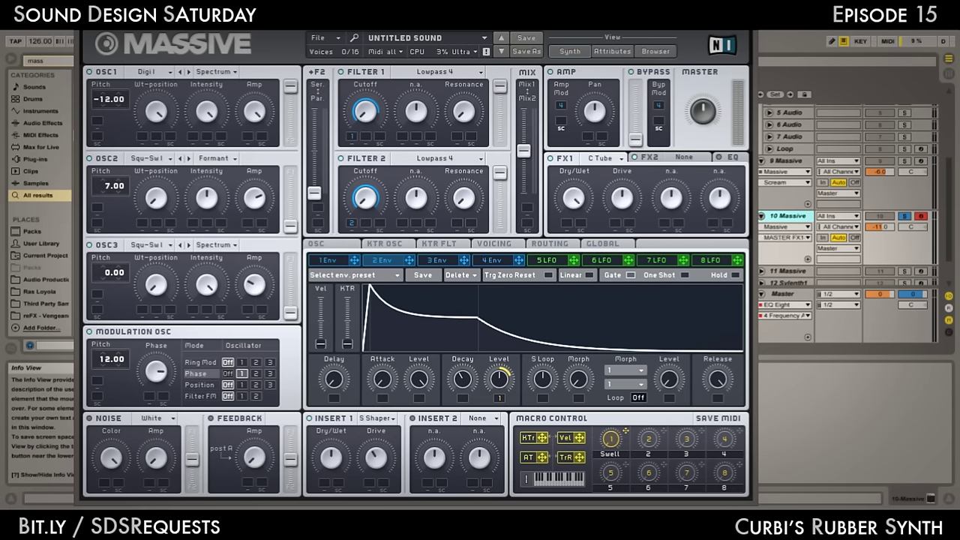
{"action": "left_click", "coordinate": [682, 159]}
{"action": "left_click", "coordinate": [701, 279]}
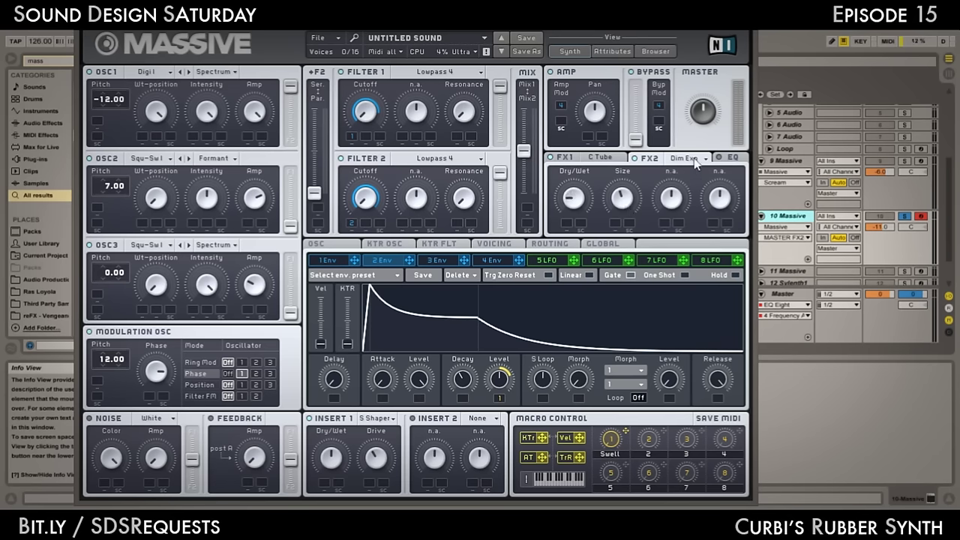
Boost the low and high shelves slightly in Massive's EQ and lower the master volume
{"action": "left_click", "coordinate": [727, 162]}
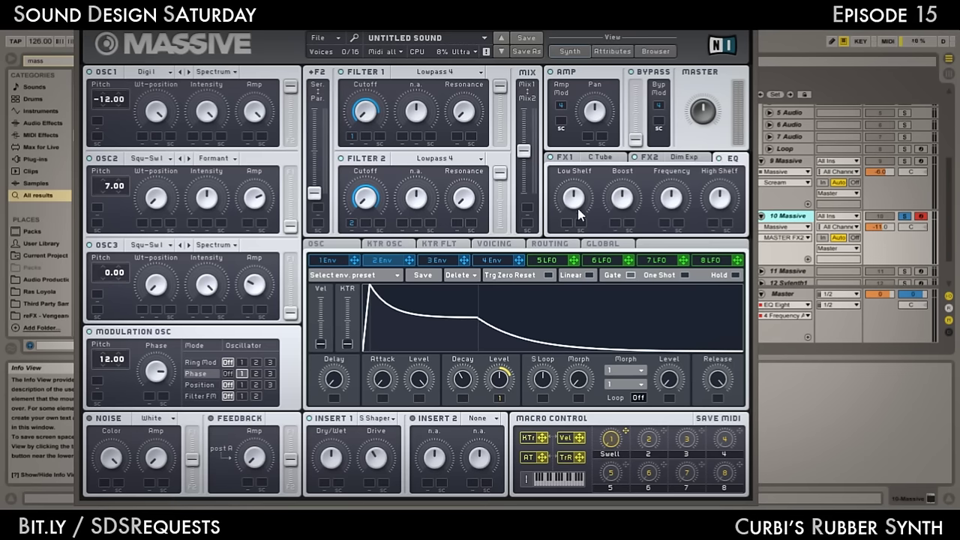
{"action": "left_click_drag", "start_coordinate": [730, 207], "coordinate": [739, 179]}
{"action": "left_click", "coordinate": [707, 115]}
{"action": "left_click_drag", "start_coordinate": [705, 119], "coordinate": [707, 132]}
Name macro 2 Harmonic
{"action": "double_click", "coordinate": [649, 453]}
{"action": "type", "text": "Harmo"}
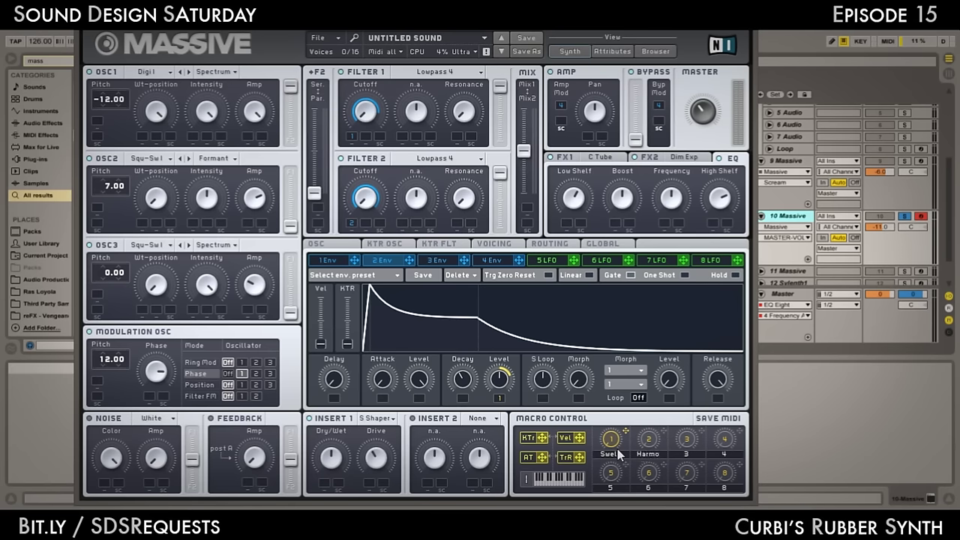
{"action": "type", "text": "hnhic"}
{"action": "left_click", "coordinate": [662, 463]}
Assign the Harmonic macro to lower Oscillator 1's Amp and raise Oscillator 2's Amp
{"action": "left_click_drag", "start_coordinate": [663, 435], "coordinate": [249, 141]}
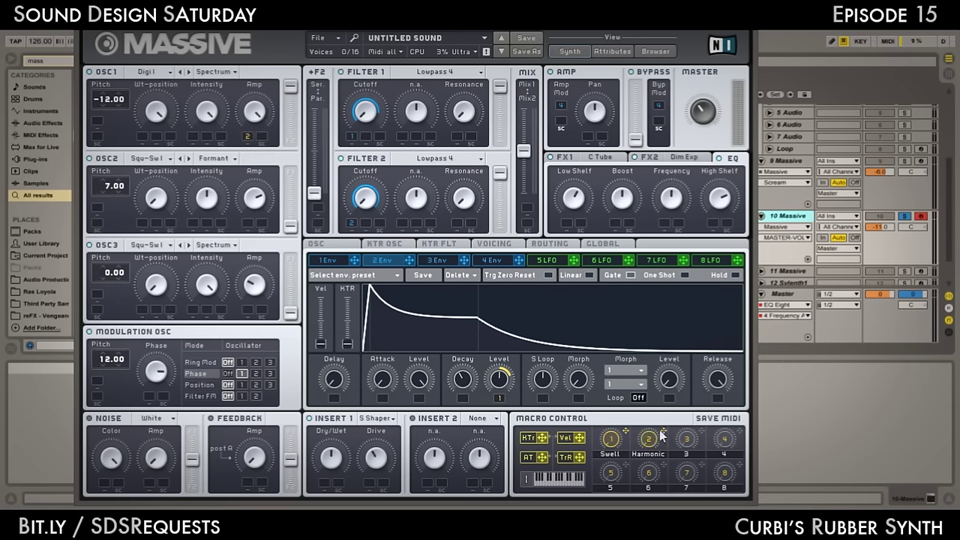
{"action": "left_click_drag", "start_coordinate": [663, 438], "coordinate": [248, 223]}
{"action": "left_click_drag", "start_coordinate": [247, 137], "coordinate": [248, 154]}
{"action": "left_click_drag", "start_coordinate": [250, 225], "coordinate": [252, 202]}
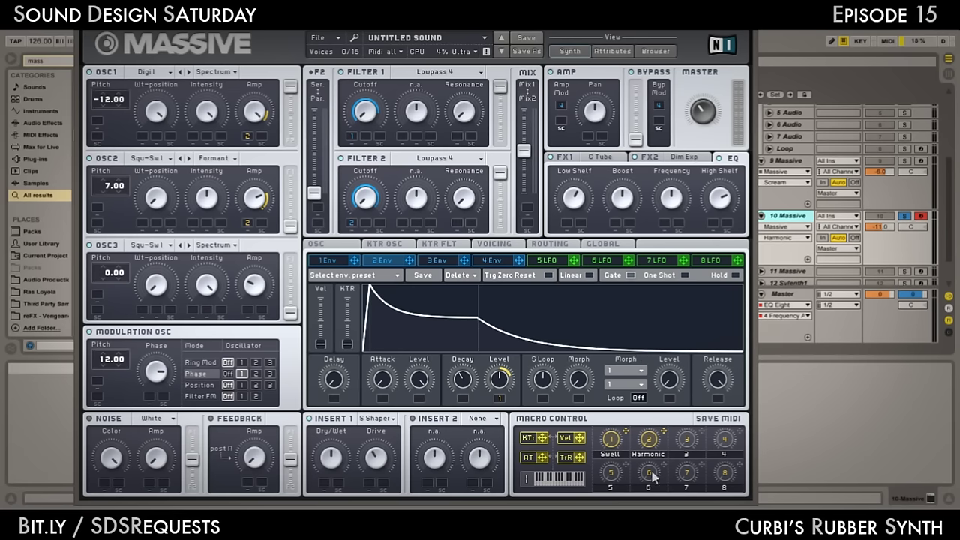
Name macro 3 Scream and assign it to raise Filter 1's Resonance
{"action": "double_click", "coordinate": [696, 454]}
{"action": "key", "text": "Return"}
{"action": "left_click", "coordinate": [471, 113]}
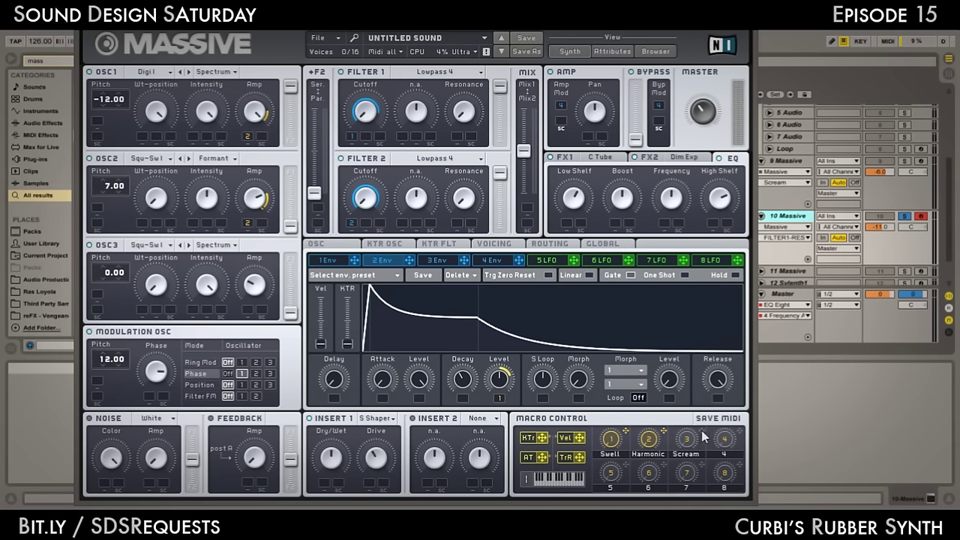
{"action": "left_click_drag", "start_coordinate": [702, 434], "coordinate": [456, 138]}
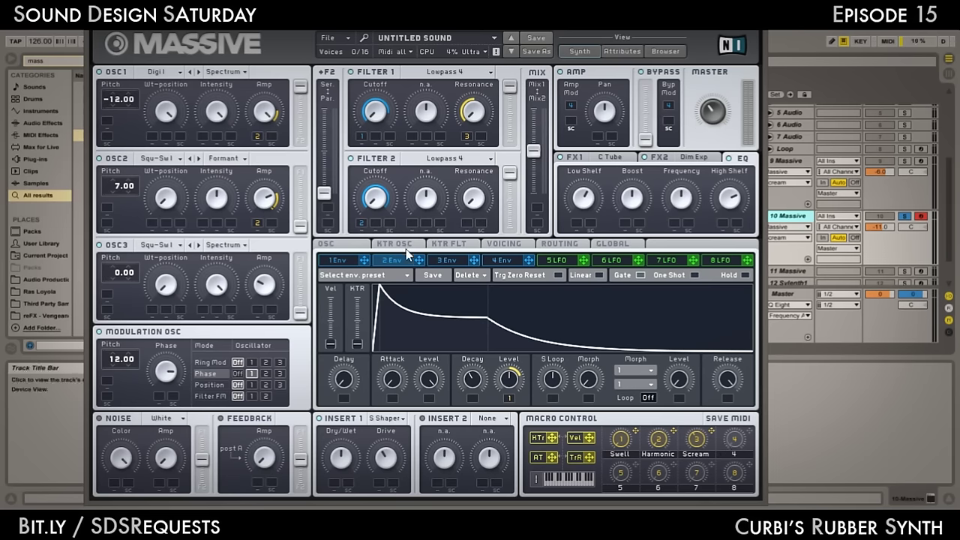
Adjust the upward pitchbend range in Massive's oscillator settings
{"action": "left_click", "coordinate": [350, 246]}
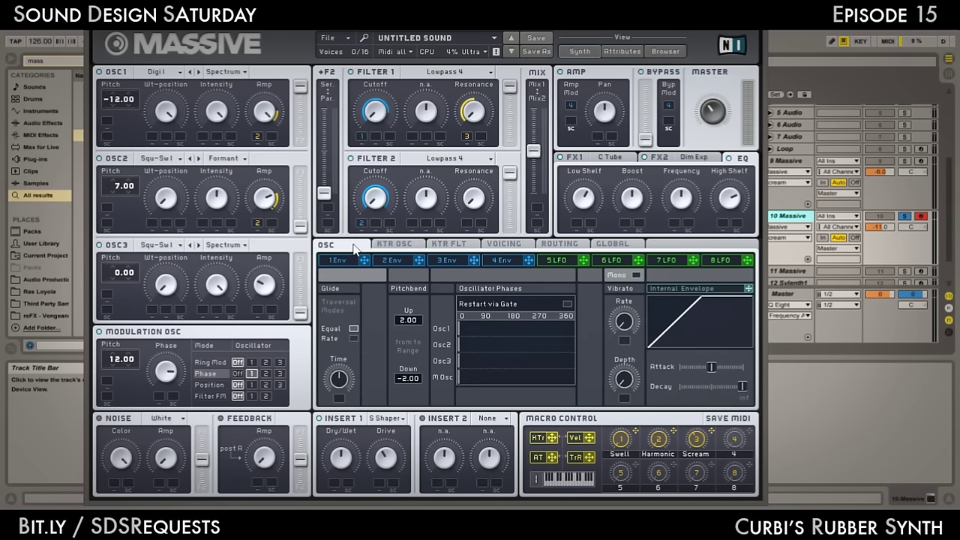
{"action": "left_click", "coordinate": [405, 246]}
{"action": "left_click", "coordinate": [351, 247]}
{"action": "left_click_drag", "start_coordinate": [402, 319], "coordinate": [410, 309]}
Set maximum voices and unisono to 2, then enable Pitch Cutoff spread at 0.08 and a widened Pan Position spread
{"action": "left_click", "coordinate": [495, 246]}
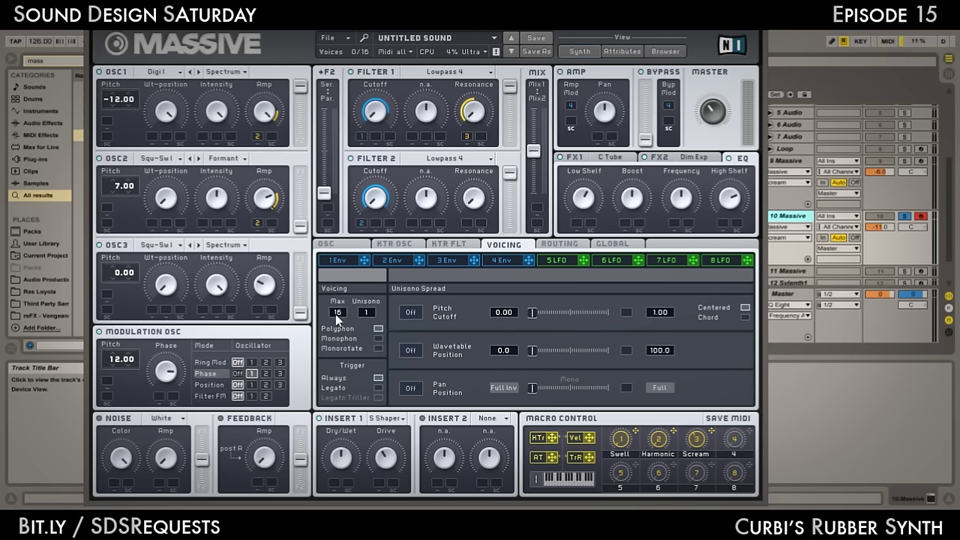
{"action": "left_click_drag", "start_coordinate": [343, 317], "coordinate": [342, 411]}
{"action": "left_click_drag", "start_coordinate": [371, 310], "coordinate": [372, 303]}
{"action": "left_click", "coordinate": [410, 314]}
{"action": "left_click_drag", "start_coordinate": [519, 303], "coordinate": [519, 300]}
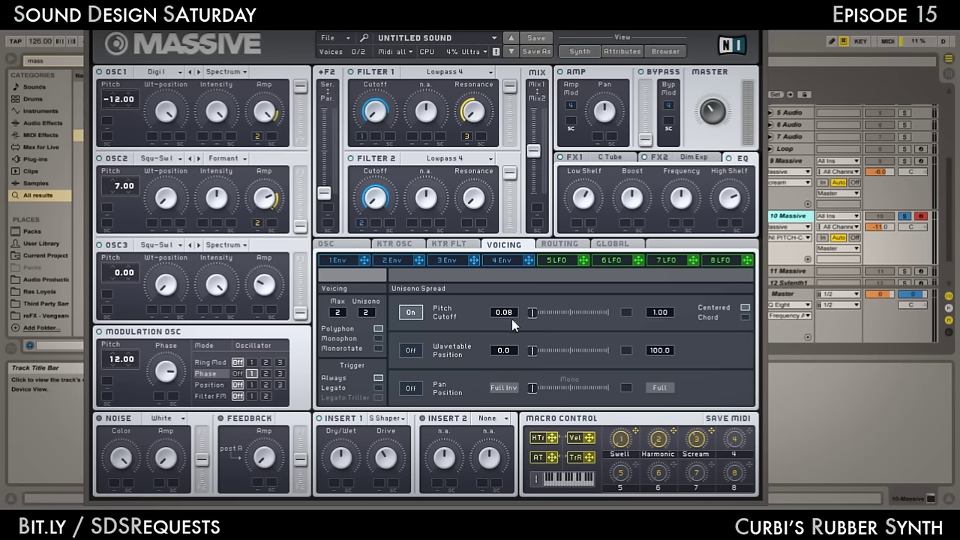
{"action": "left_click", "coordinate": [410, 389]}
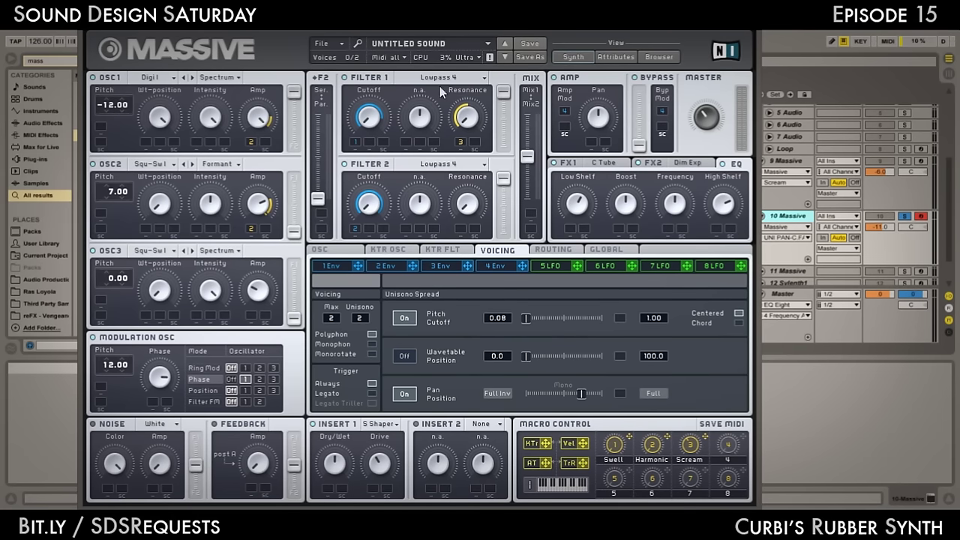
Review the patch's envelopes, LFO, routing, global, voicing, filter key-tracking and oscillator settings
{"action": "left_click", "coordinate": [316, 254]}
{"action": "left_click", "coordinate": [331, 266]}
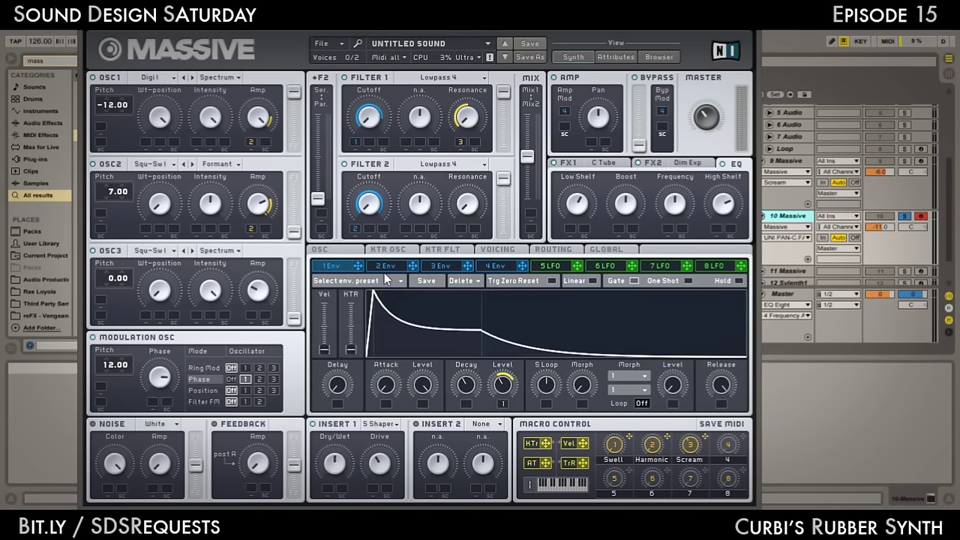
{"action": "left_click", "coordinate": [388, 270]}
{"action": "left_click", "coordinate": [457, 267]}
{"action": "left_click", "coordinate": [397, 269]}
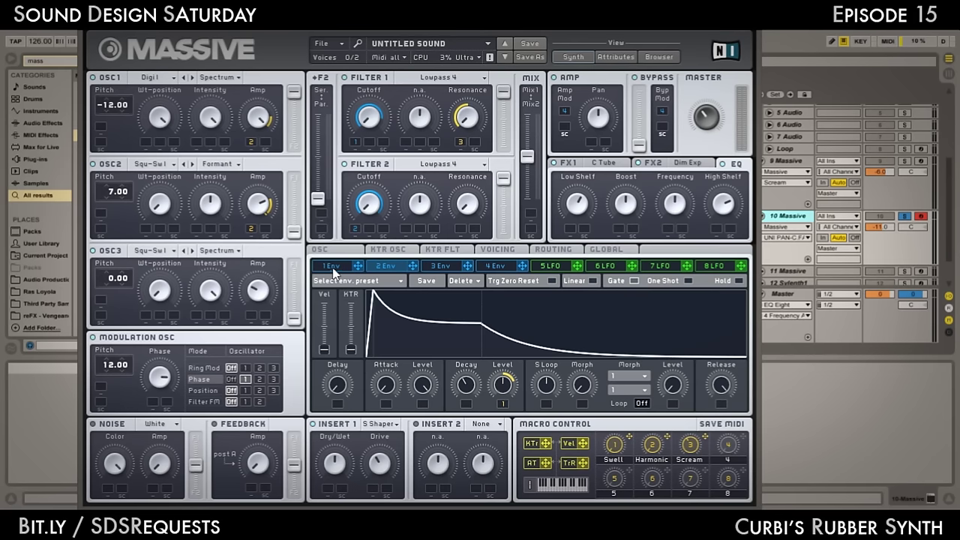
{"action": "left_click", "coordinate": [334, 270]}
{"action": "left_click", "coordinate": [380, 267]}
{"action": "left_click", "coordinate": [337, 270]}
{"action": "left_click", "coordinate": [495, 273]}
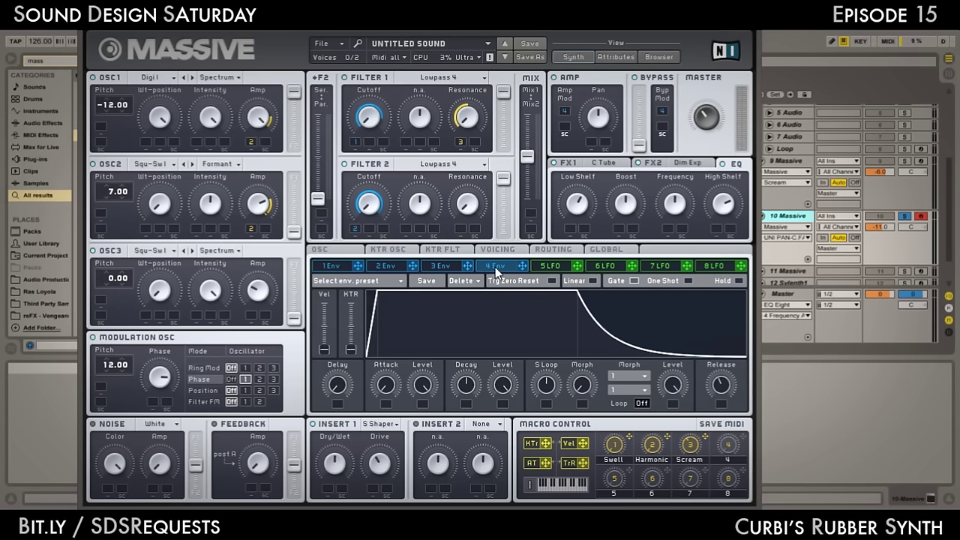
{"action": "left_click", "coordinate": [555, 266]}
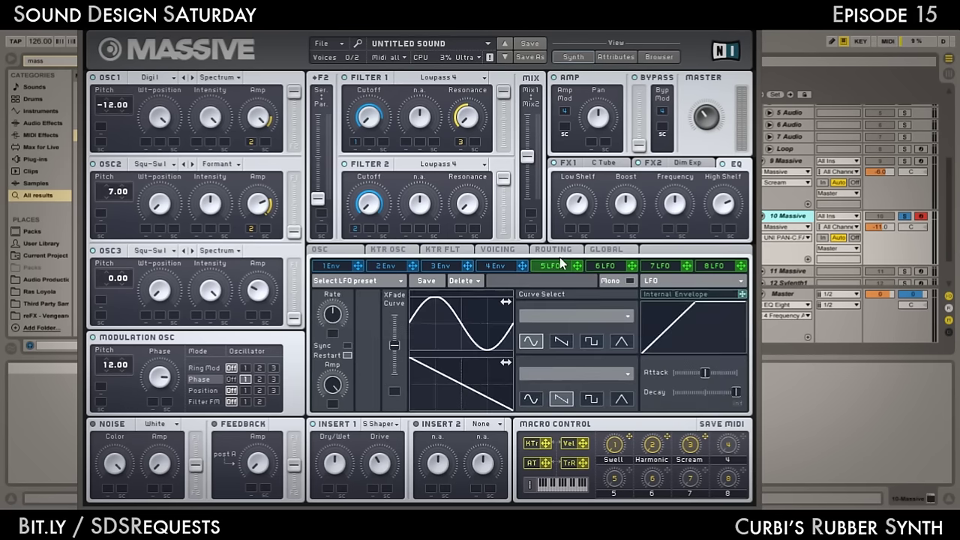
{"action": "left_click", "coordinate": [553, 250]}
{"action": "left_click", "coordinate": [606, 250]}
{"action": "left_click", "coordinate": [553, 250]}
{"action": "left_click", "coordinate": [497, 250]}
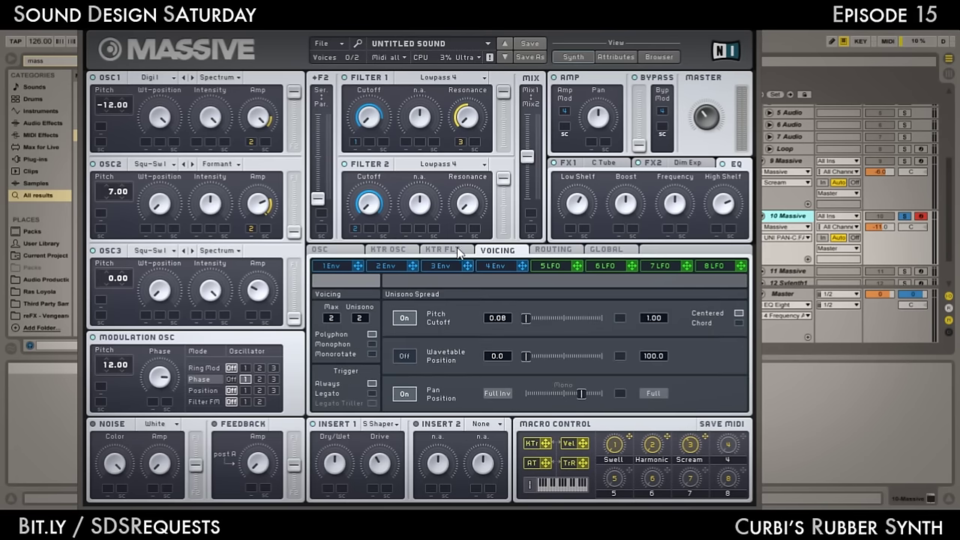
{"action": "left_click", "coordinate": [443, 250]}
{"action": "left_click", "coordinate": [320, 250]}
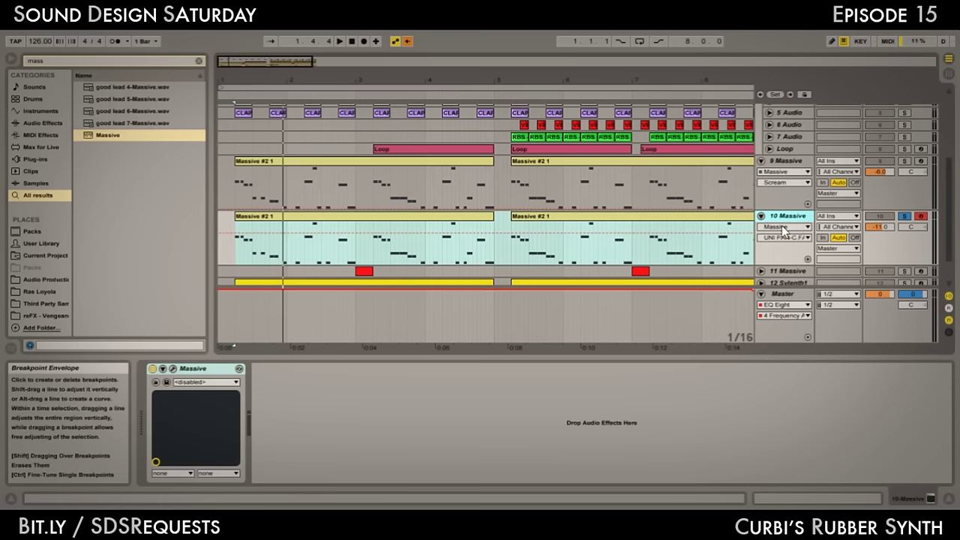
Copy the EQ Eight, Compressor, Kickstart and Reverb effects from track 9 onto track 10 after Massive
{"action": "left_click", "coordinate": [786, 161]}
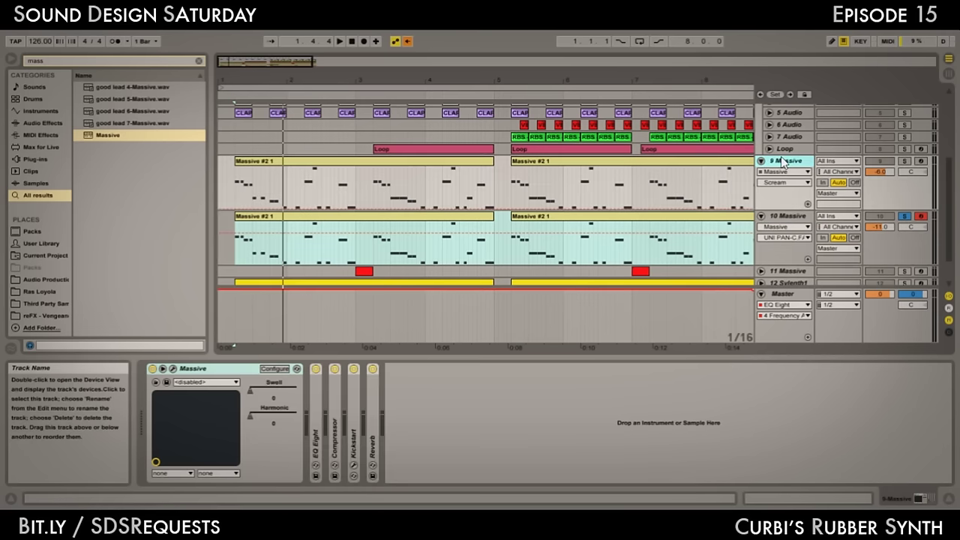
{"action": "left_click", "coordinate": [321, 398]}
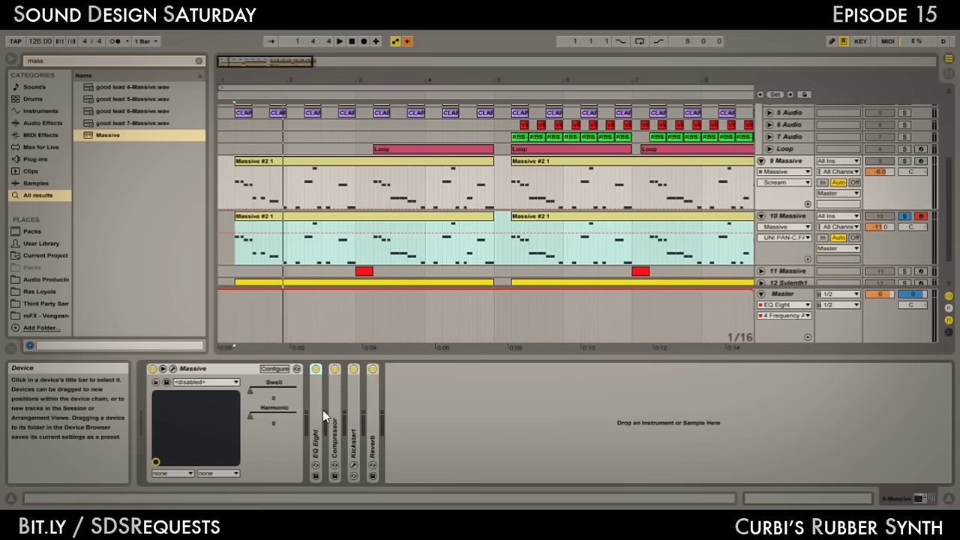
{"action": "left_click", "coordinate": [786, 216]}
{"action": "key", "text": "ctrl+v"}
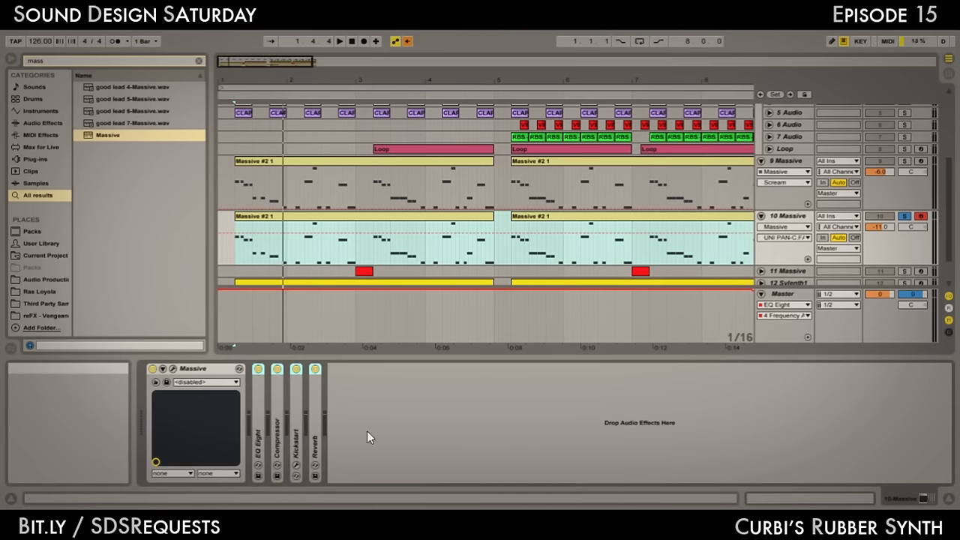
Unfold the pasted effects and examine EQ Eight's cut, dip and boost bands in its enlarged display
{"action": "double_click", "coordinate": [306, 394]}
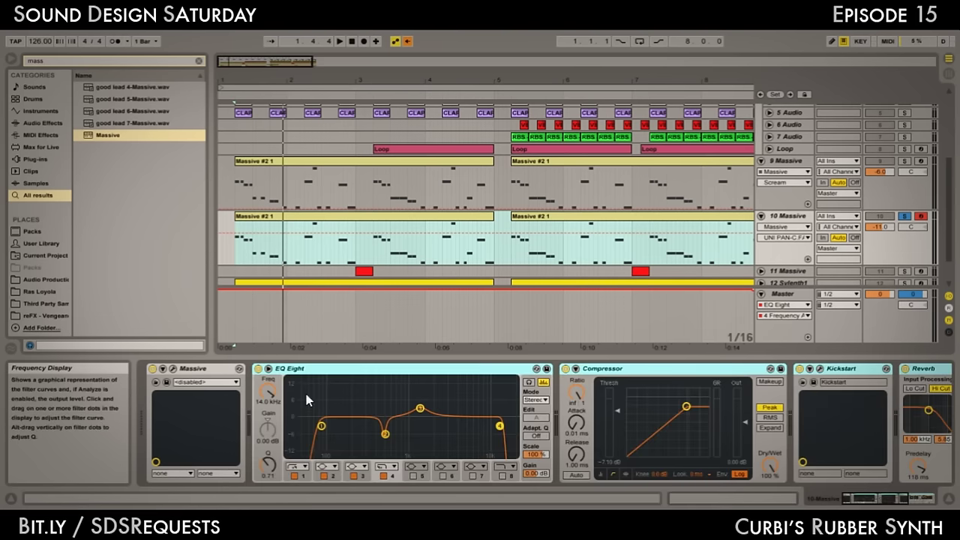
{"action": "left_click", "coordinate": [318, 370]}
{"action": "double_click", "coordinate": [326, 413]}
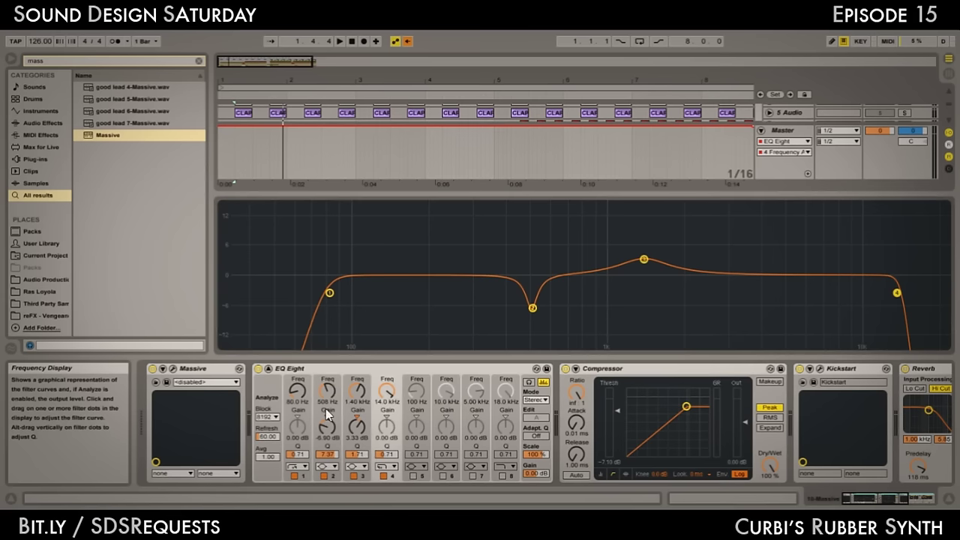
{"action": "left_click", "coordinate": [327, 412]}
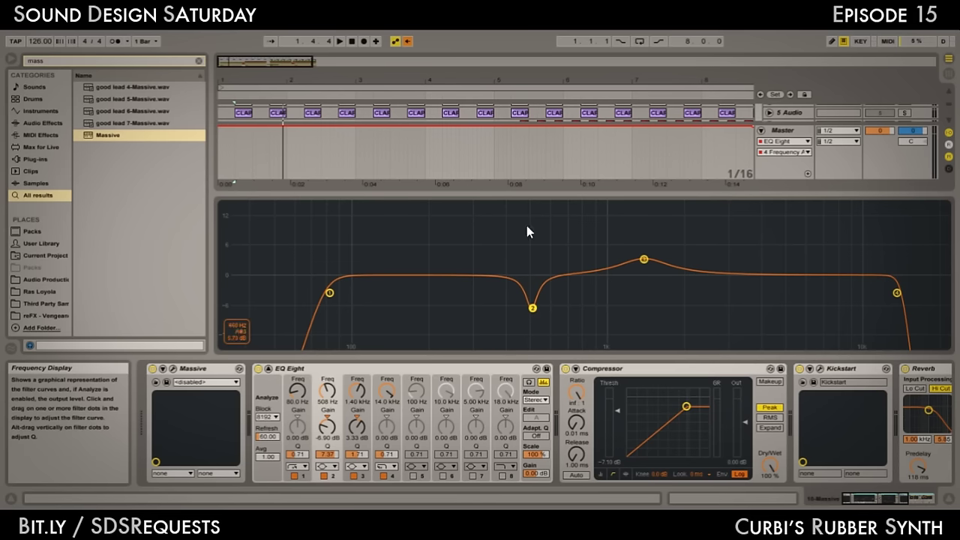
{"action": "left_click", "coordinate": [642, 260]}
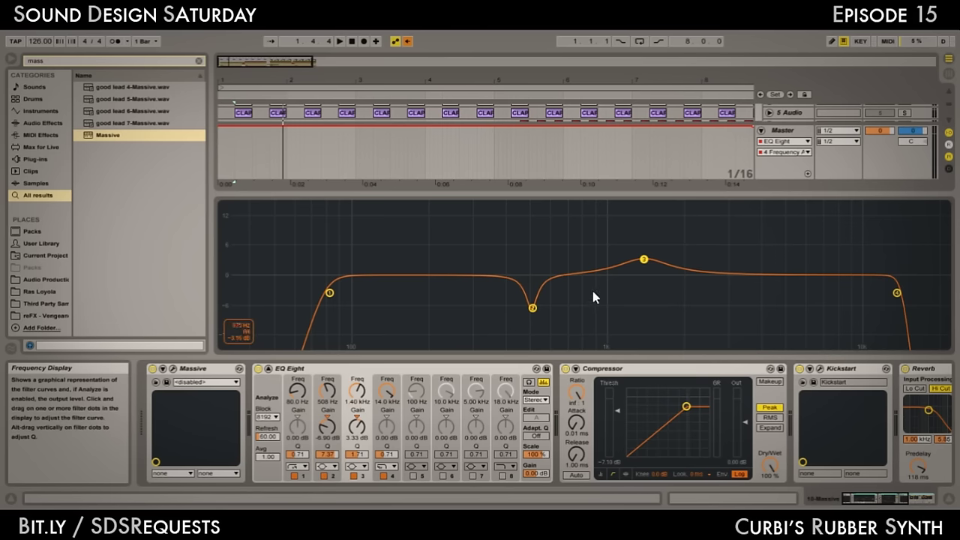
{"action": "left_click", "coordinate": [897, 294]}
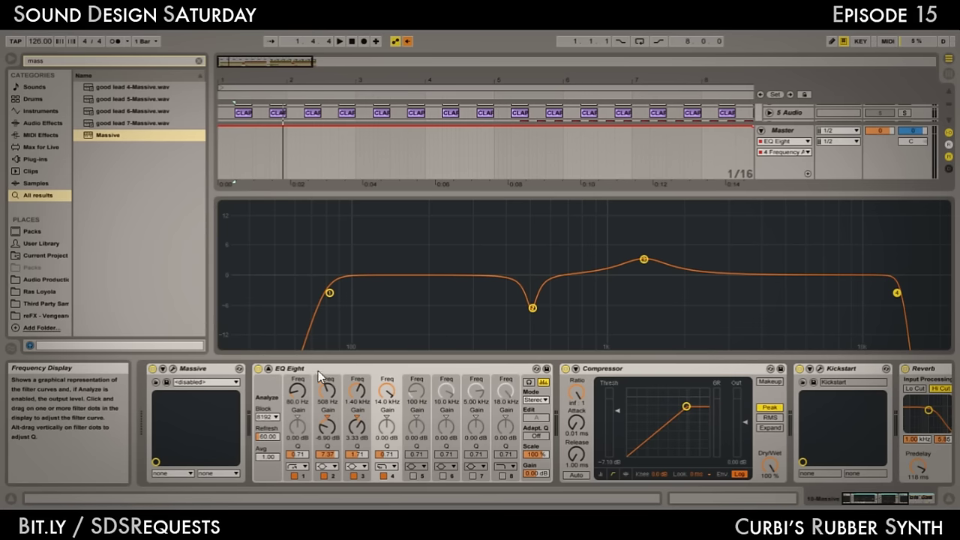
{"action": "left_click", "coordinate": [267, 368]}
Inspect the Compressor's settings on track 10 and switch its display to the gain reduction view
{"action": "left_click", "coordinate": [614, 372]}
{"action": "left_click_drag", "start_coordinate": [383, 425], "coordinate": [288, 437]}
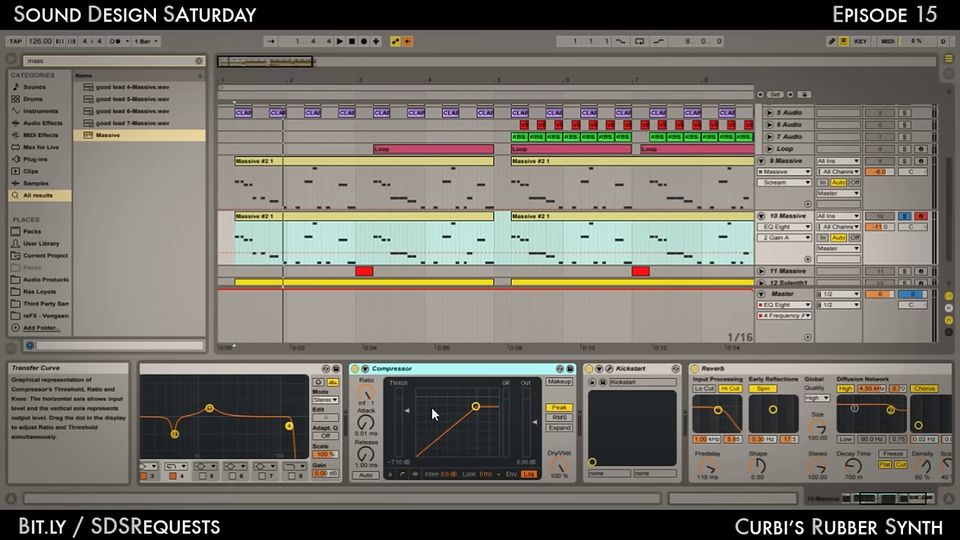
{"action": "left_click", "coordinate": [416, 475]}
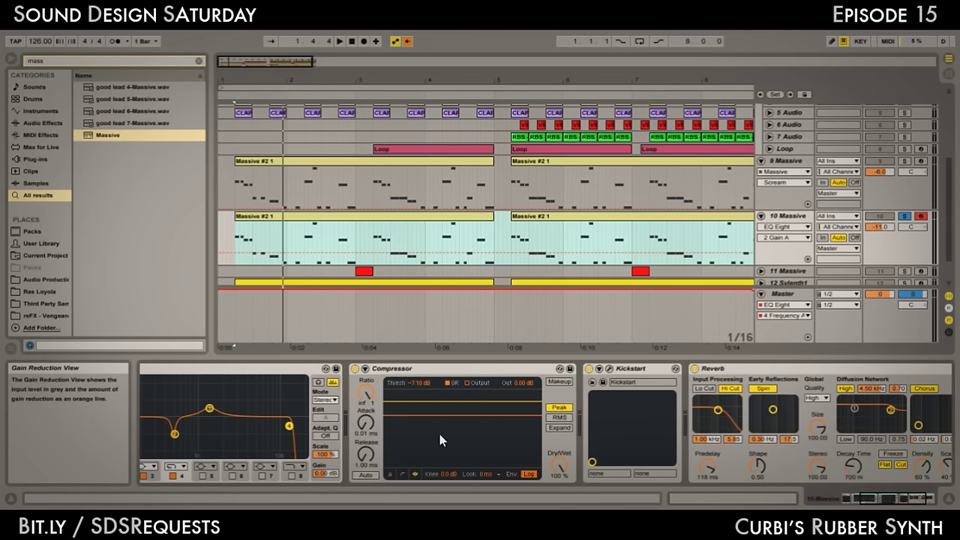
{"action": "left_click", "coordinate": [429, 371]}
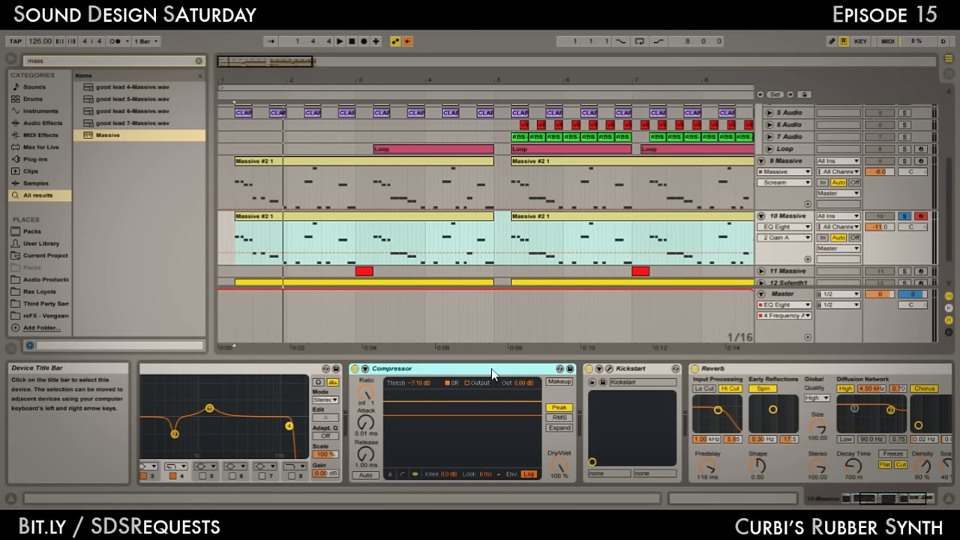
Play track 10 and compare its sound with the Compressor bypassed and active
{"action": "key", "text": "space"}
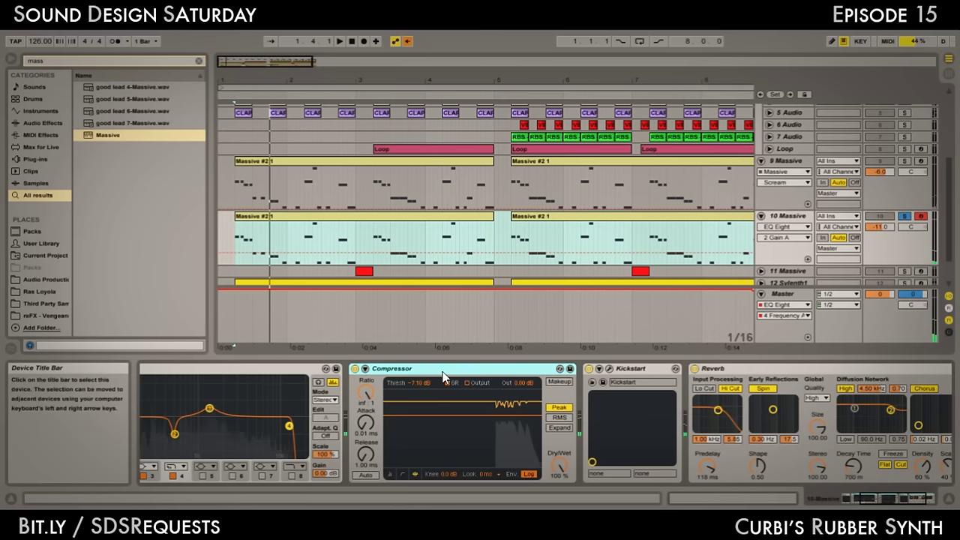
{"action": "left_click", "coordinate": [355, 369]}
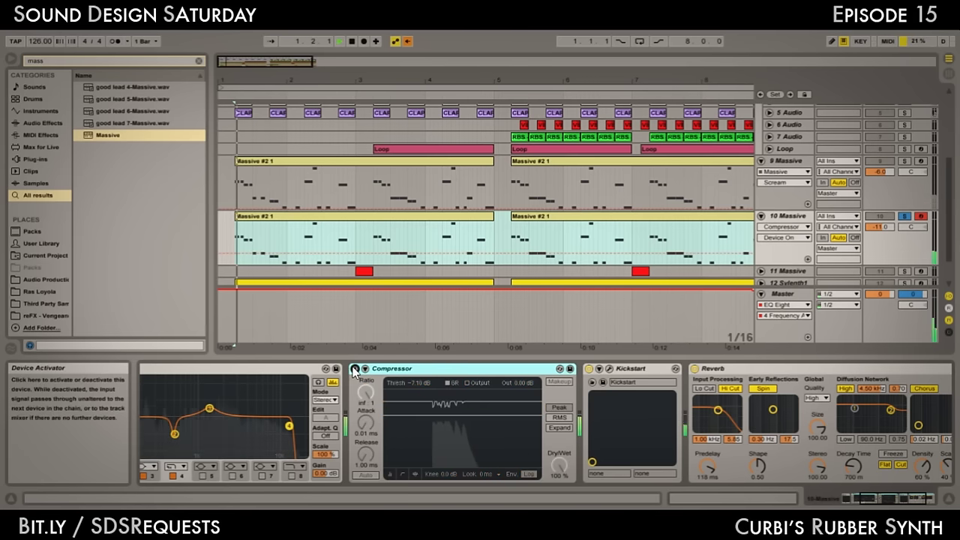
{"action": "left_click", "coordinate": [355, 369]}
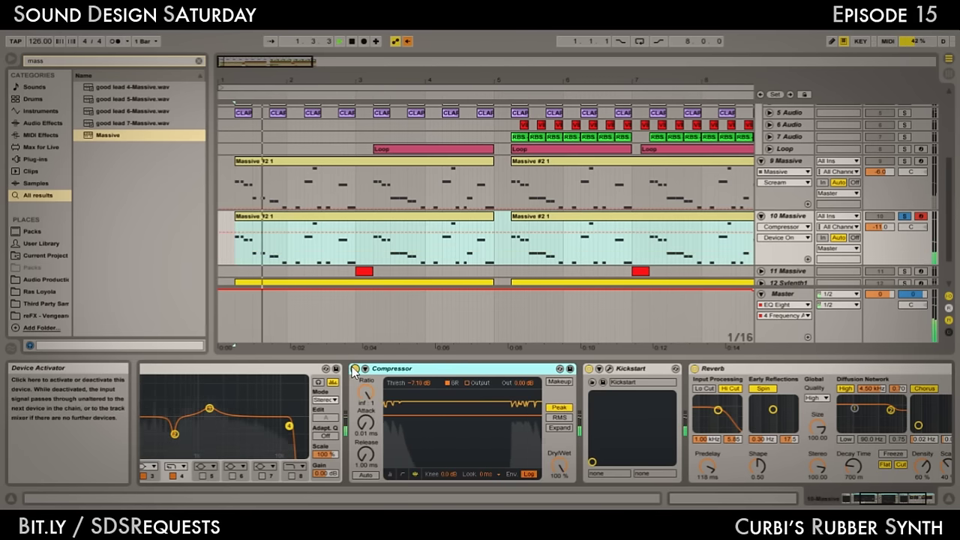
{"action": "key", "text": "space"}
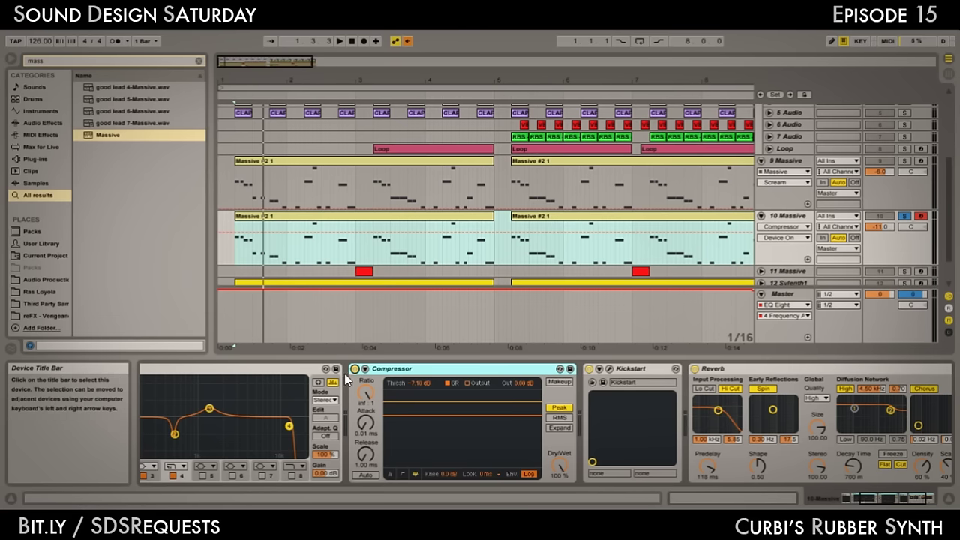
Inspect Kickstart's sidechain curve in its plug-in window and the Reverb's settings on track 10
{"action": "left_click_drag", "start_coordinate": [255, 405], "coordinate": [272, 417]}
{"action": "left_click_drag", "start_coordinate": [521, 409], "coordinate": [390, 407]}
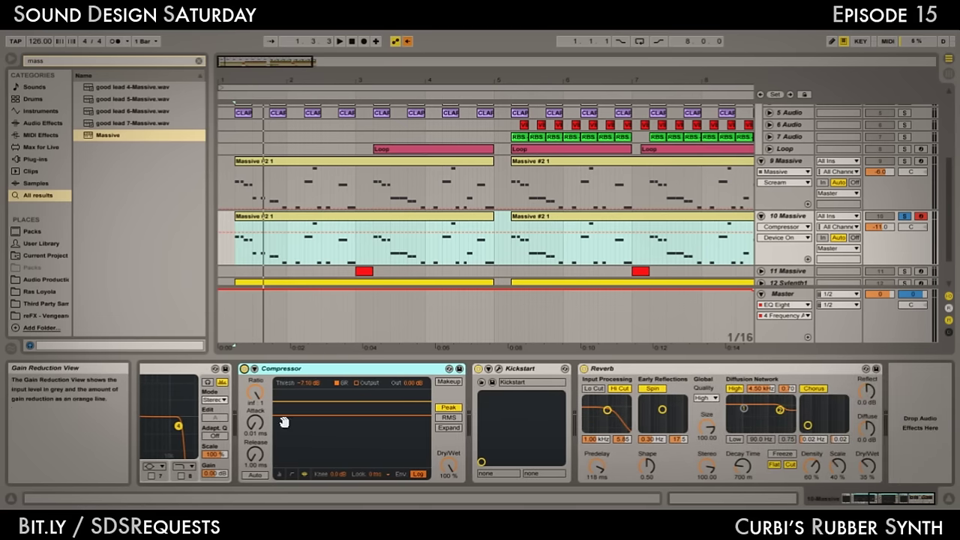
{"action": "left_click", "coordinate": [489, 368]}
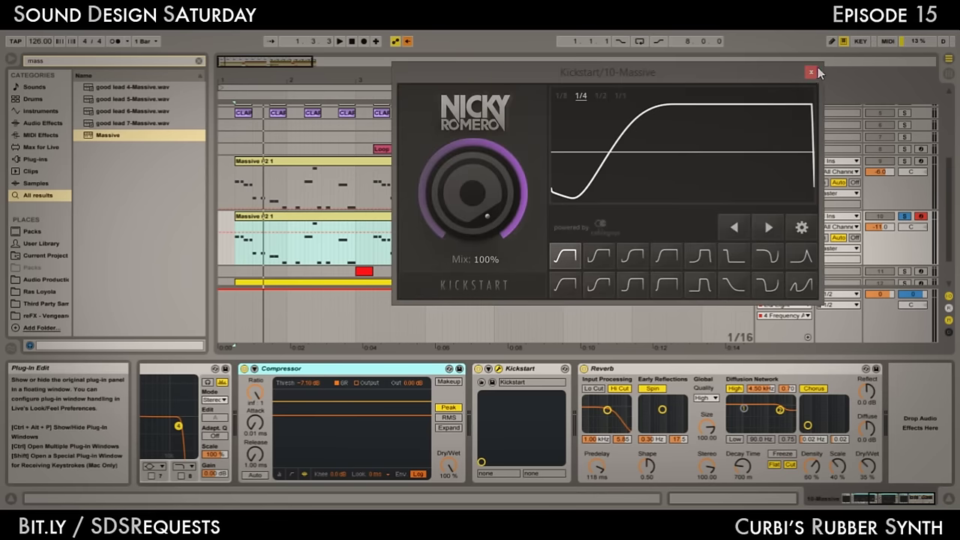
{"action": "left_click", "coordinate": [812, 72]}
{"action": "left_click", "coordinate": [627, 366]}
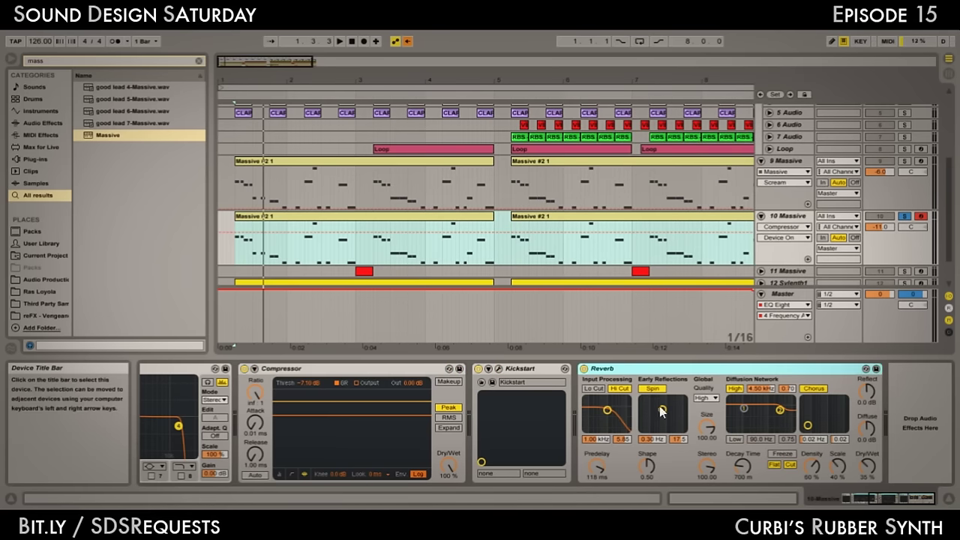
Fold EQ Eight, Compressor, Kickstart and Reverb in track 10's device chain
{"action": "scroll", "coordinate": [660, 407], "scroll_direction": "left", "scroll_amount": 5}
{"action": "left_click", "coordinate": [379, 368], "text": "shift"}
{"action": "double_click", "coordinate": [376, 369]}
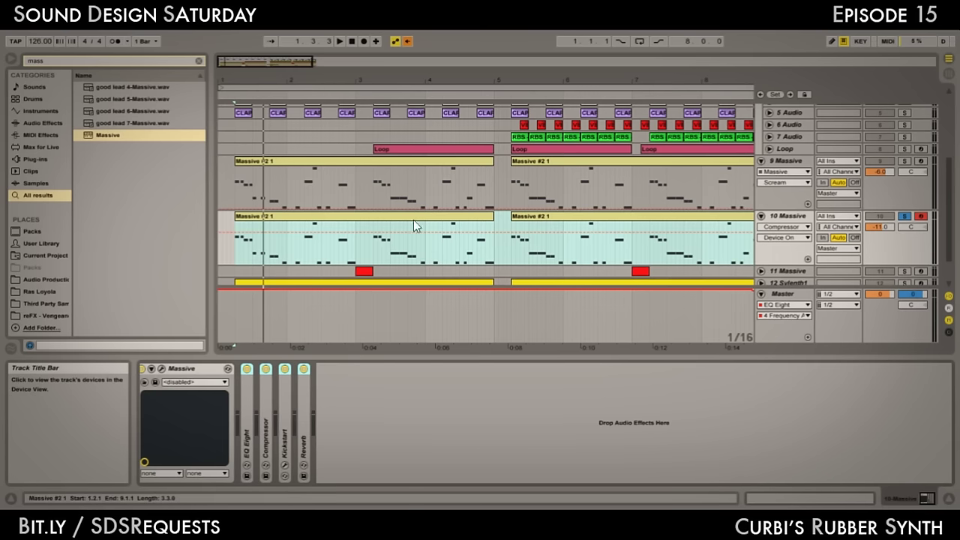
Colour track 10 red and reference track 9 blue
{"action": "right_click", "coordinate": [785, 216]}
{"action": "left_click", "coordinate": [796, 396]}
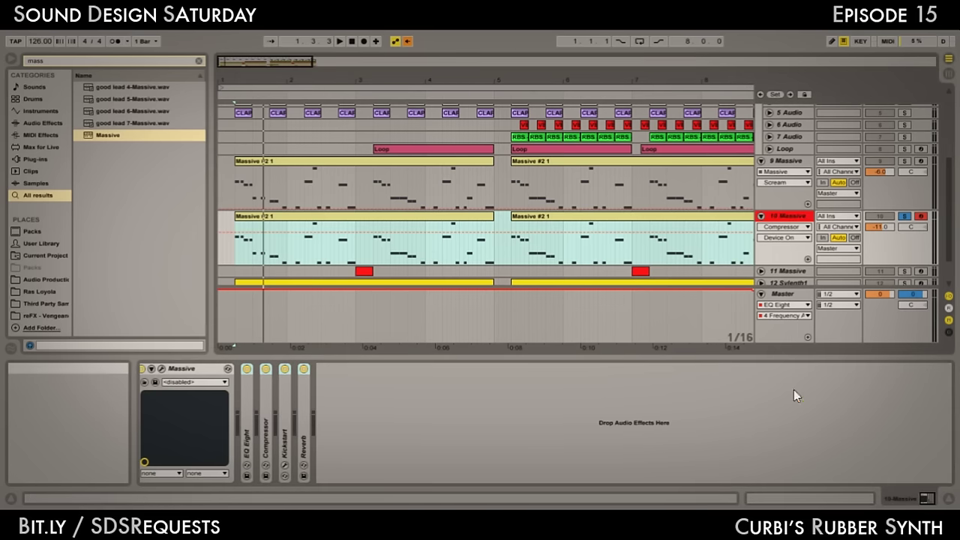
{"action": "right_click", "coordinate": [786, 161]}
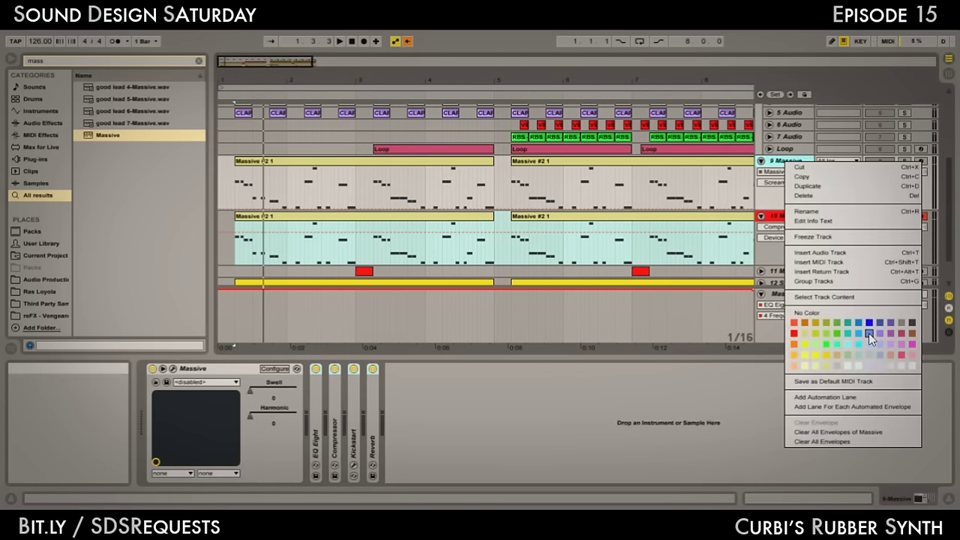
{"action": "left_click", "coordinate": [868, 334]}
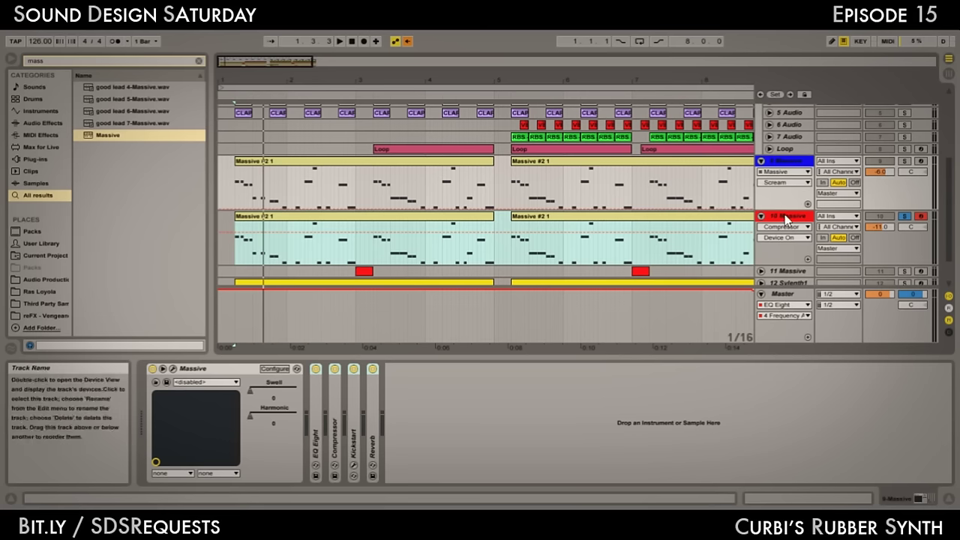
{"action": "left_click", "coordinate": [786, 216]}
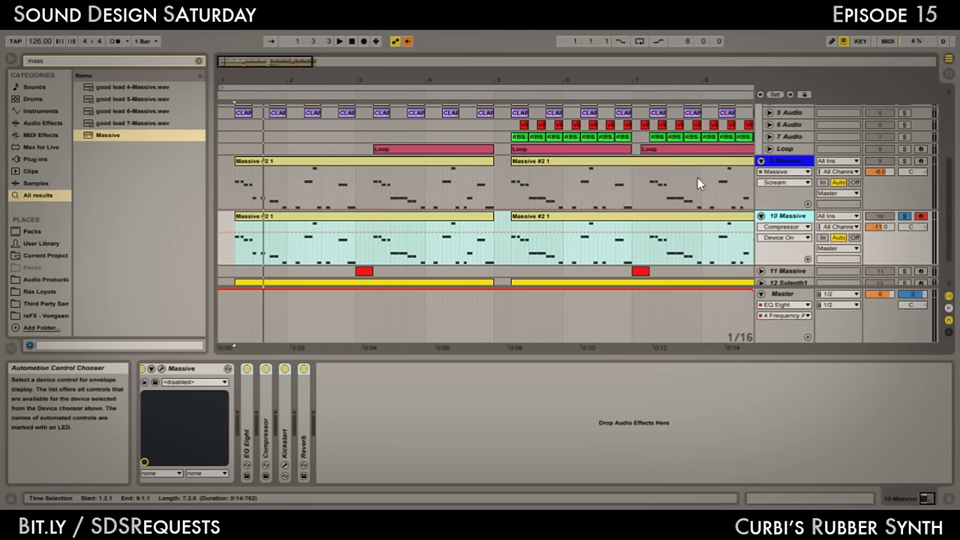
Solo track 9 and play the reference Massive sound
{"action": "left_click", "coordinate": [905, 161]}
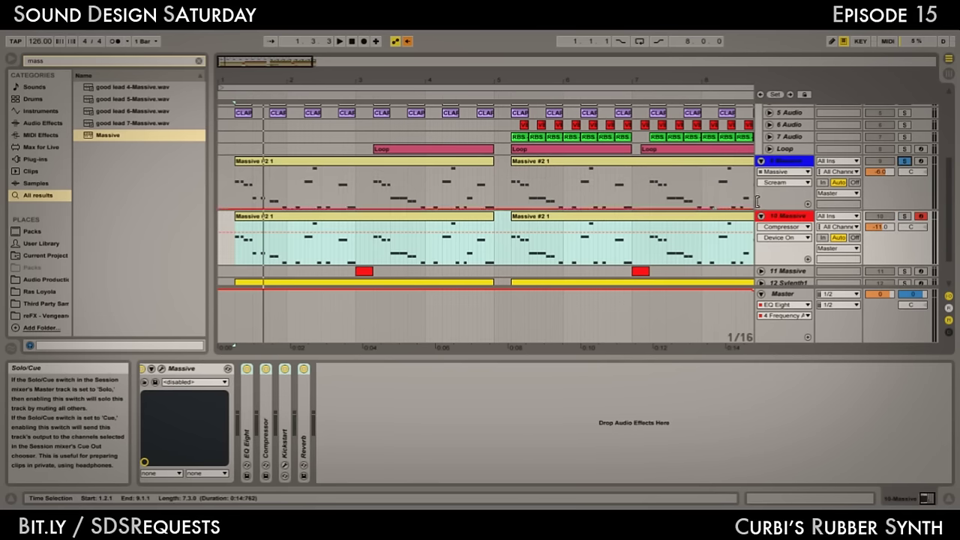
{"action": "scroll", "coordinate": [525, 195], "scroll_direction": "up", "scroll_amount": 1}
{"action": "left_click", "coordinate": [784, 164]}
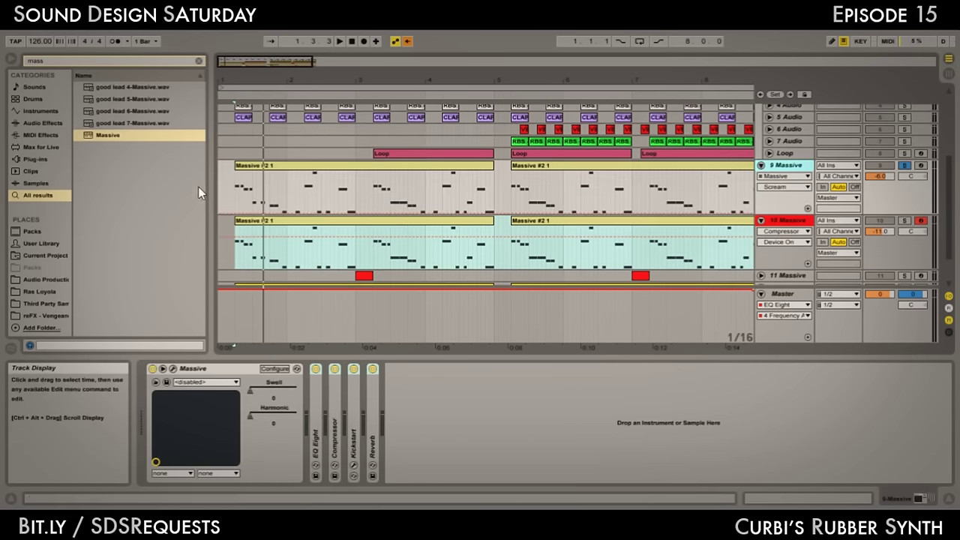
{"action": "key", "text": "space"}
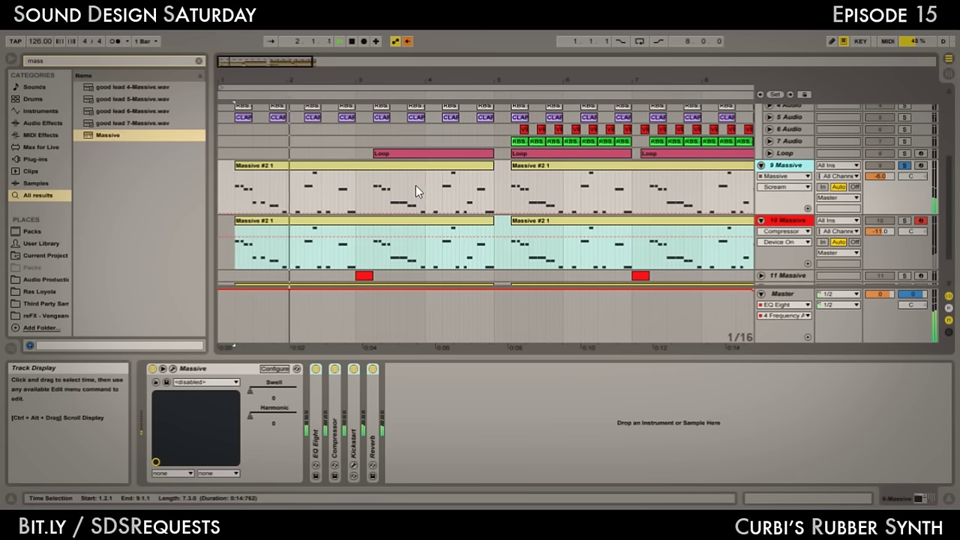
Re-enable the overridden automation and display Massive's Swell envelope on track 9 during playback
{"action": "left_click", "coordinate": [409, 43]}
{"action": "left_click", "coordinate": [784, 186]}
{"action": "left_click", "coordinate": [787, 197]}
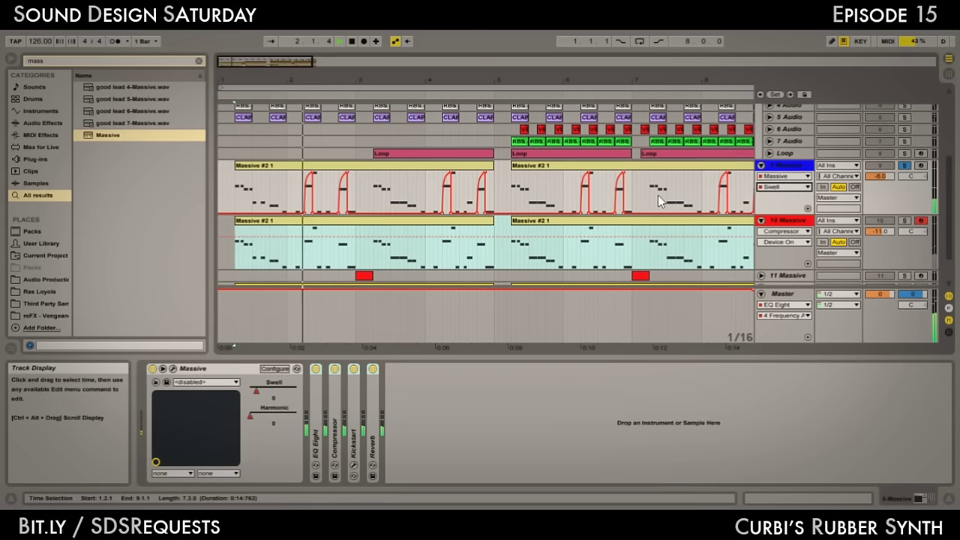
{"action": "key", "text": "space"}
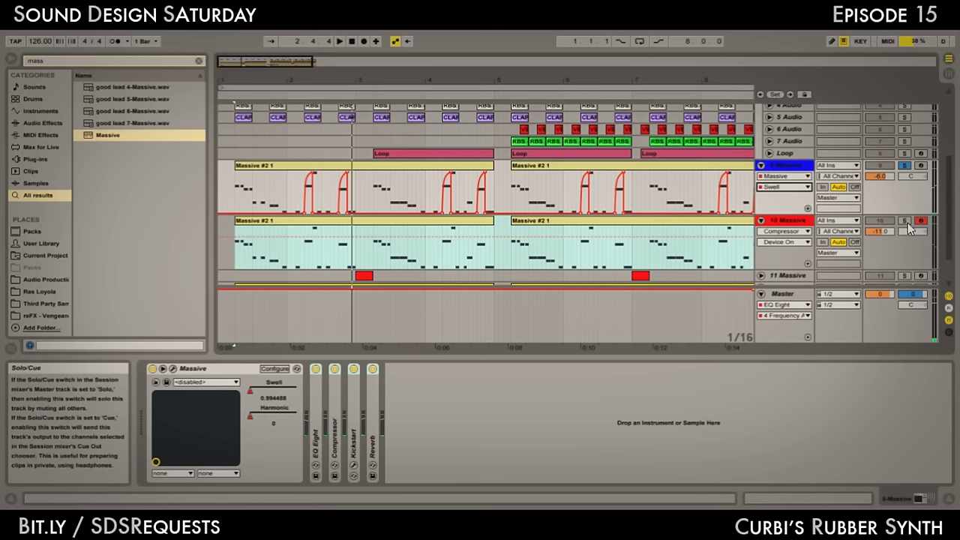
Solo track 10 and play the recreated Massive patch for comparison with the reference
{"action": "left_click", "coordinate": [905, 221]}
{"action": "left_click", "coordinate": [788, 220]}
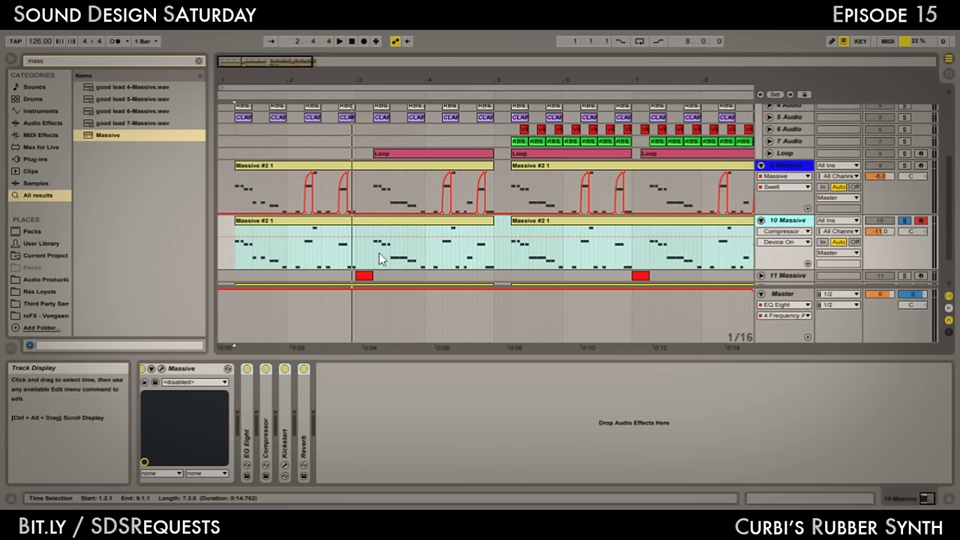
{"action": "key", "text": "space"}
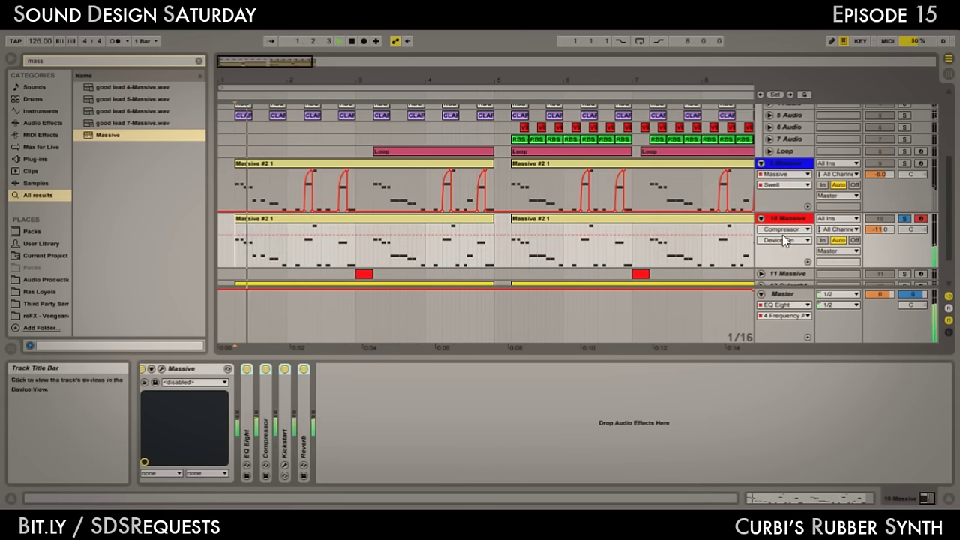
{"action": "left_click", "coordinate": [782, 231]}
{"action": "left_click", "coordinate": [786, 230]}
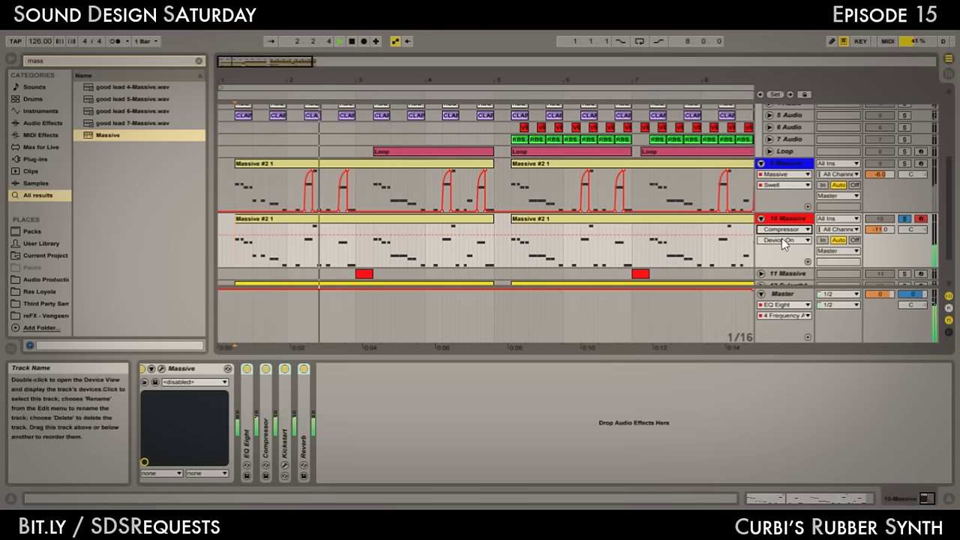
{"action": "key", "text": "space"}
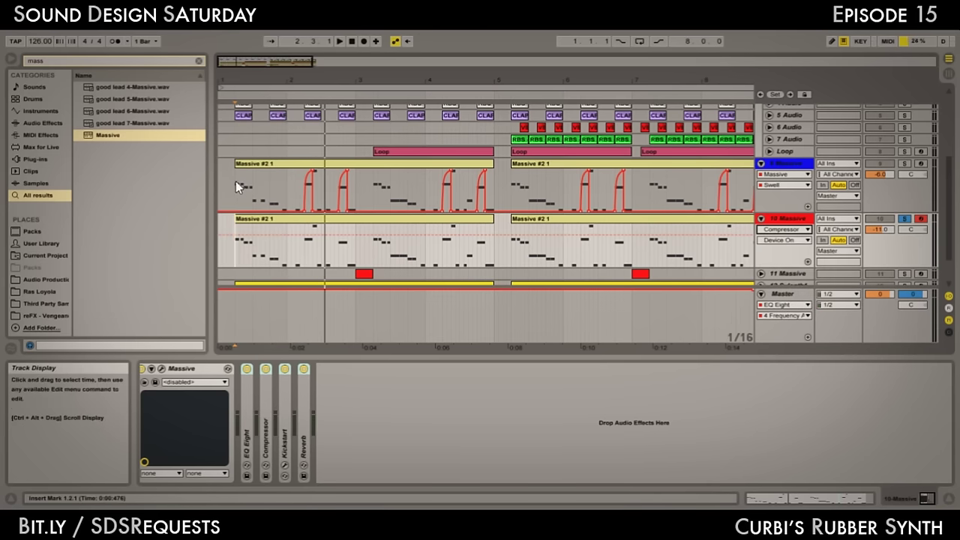
Move track 9's Swell envelope into its own automation lane and copy its automation from 1.2.1 to 9.1.1
{"action": "left_click", "coordinate": [236, 181]}
{"action": "left_click", "coordinate": [808, 206]}
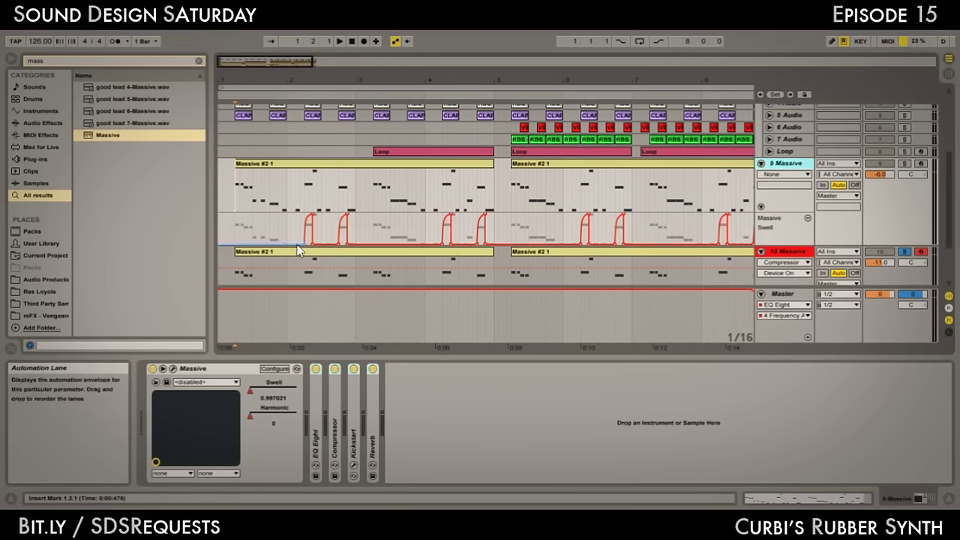
{"action": "left_click", "coordinate": [238, 223]}
{"action": "left_click_drag", "start_coordinate": [750, 235], "coordinate": [695, 231], "text": "ctrl+alt"}
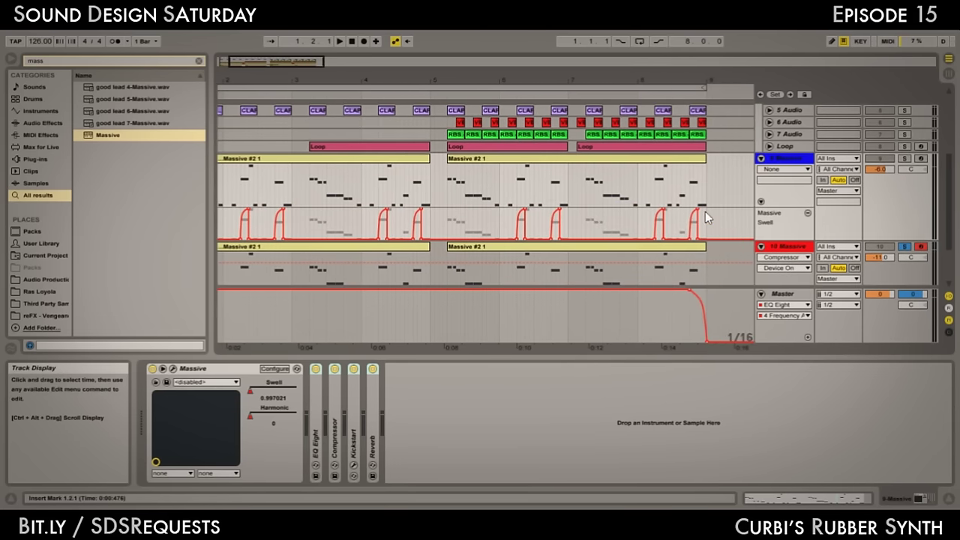
{"action": "left_click", "coordinate": [705, 211]}
{"action": "scroll", "coordinate": [786, 201], "scroll_direction": "down", "scroll_amount": 3}
{"action": "scroll", "coordinate": [786, 201], "scroll_direction": "left", "scroll_amount": 3}
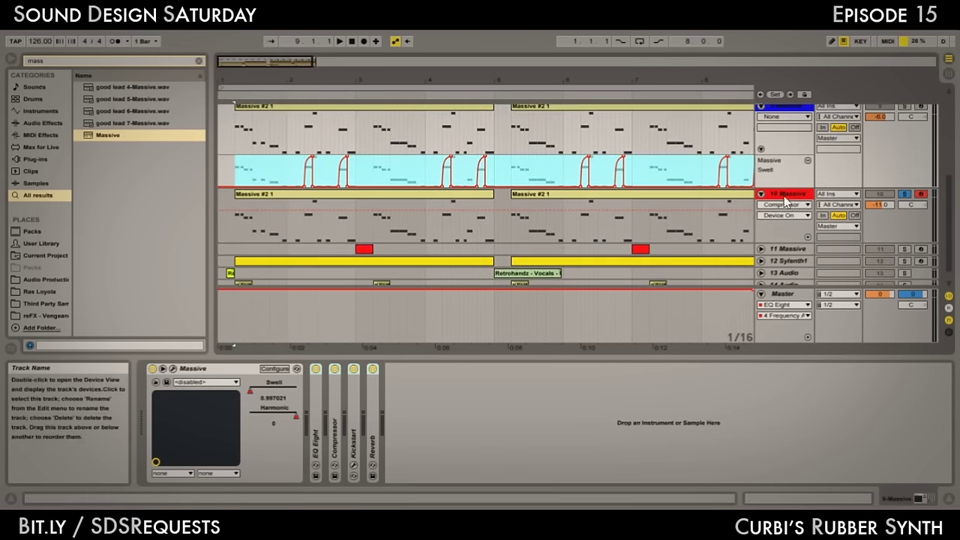
Bring up the Swell macro's automation envelope on track 10 by touching the macro in Massive
{"action": "left_click", "coordinate": [172, 368]}
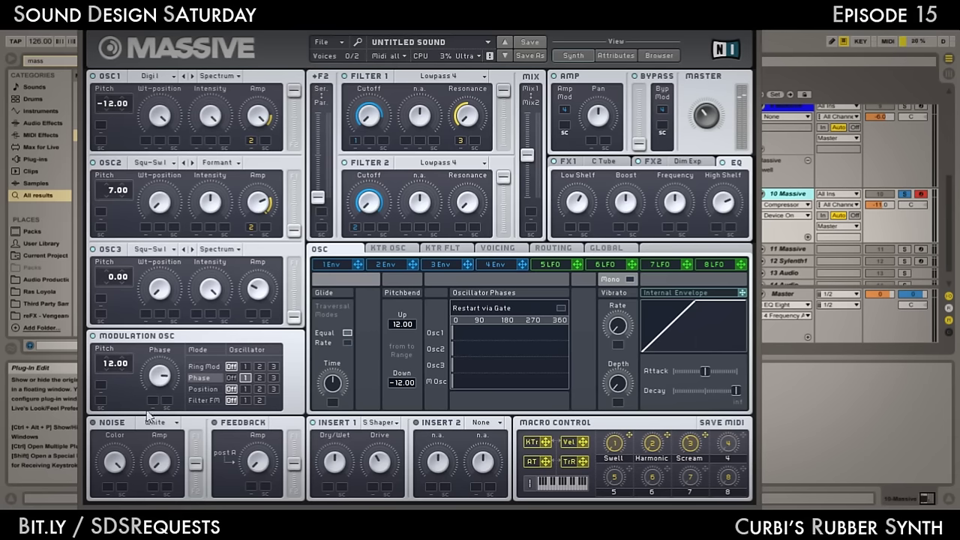
{"action": "left_click", "coordinate": [615, 444]}
{"action": "key", "text": "ctrl+alt+p"}
{"action": "left_click_drag", "start_coordinate": [489, 241], "coordinate": [546, 135]}
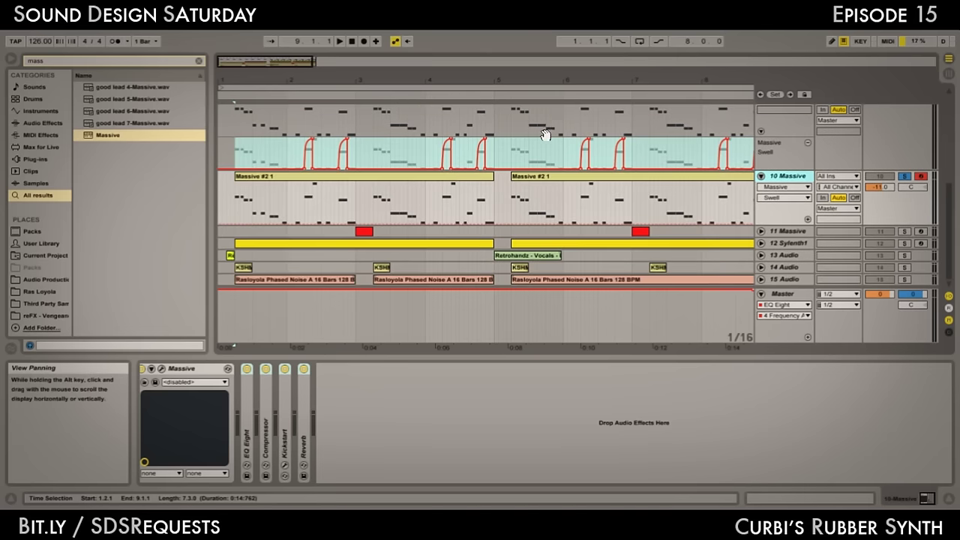
Paste the copied Swell automation onto track 10 at 1.2.1 and play it from there
{"action": "left_click", "coordinate": [235, 184]}
{"action": "key", "text": "ctrl+v"}
{"action": "scroll", "coordinate": [733, 172], "scroll_direction": "up", "scroll_amount": 1}
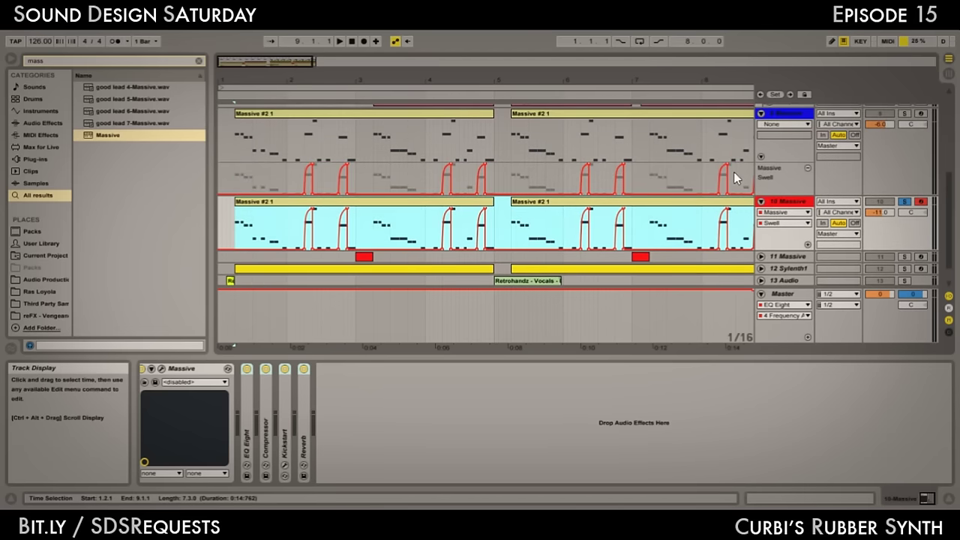
{"action": "left_click", "coordinate": [237, 231]}
{"action": "key", "text": "space"}
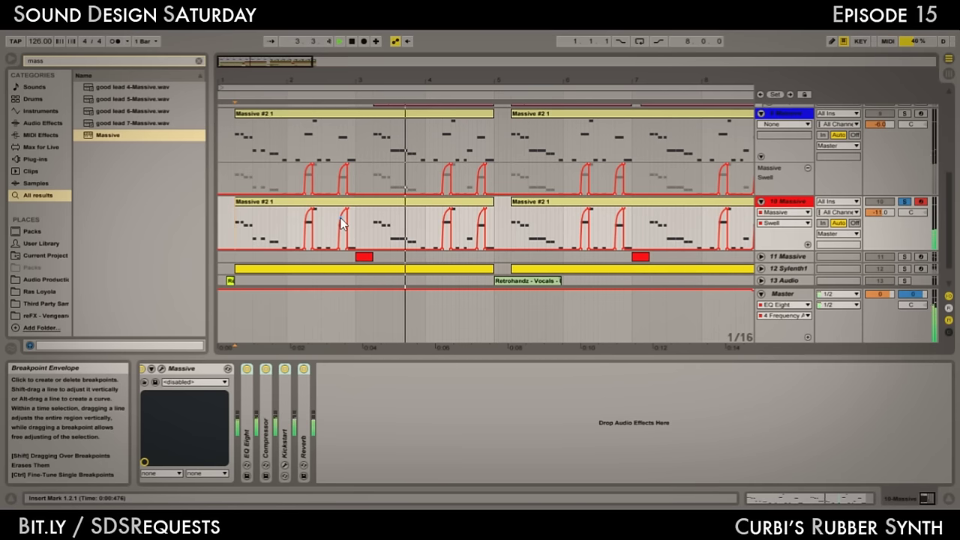
Display the Harmonic macro's automation envelope on track 10 by touching the macro in Massive
{"action": "left_click", "coordinate": [161, 368]}
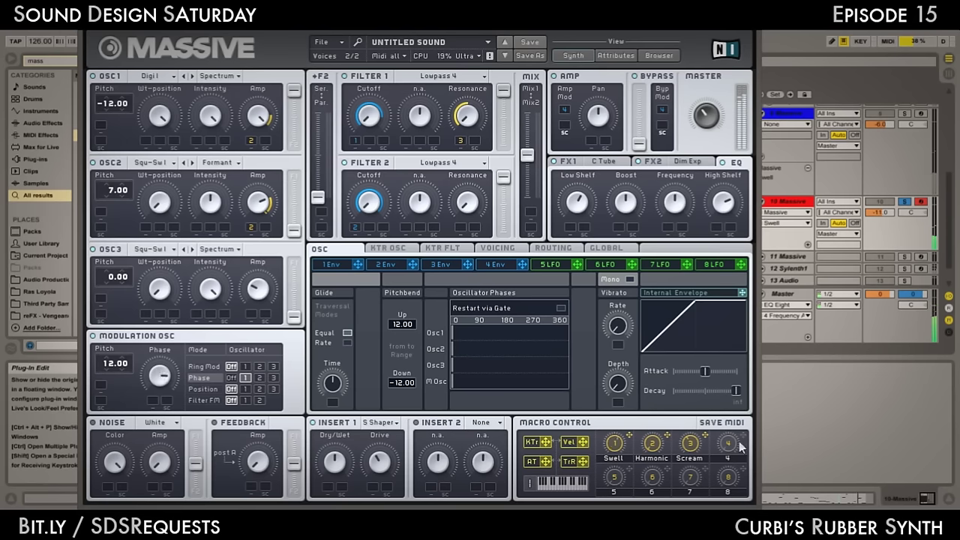
{"action": "left_click", "coordinate": [645, 449]}
{"action": "left_click", "coordinate": [746, 24]}
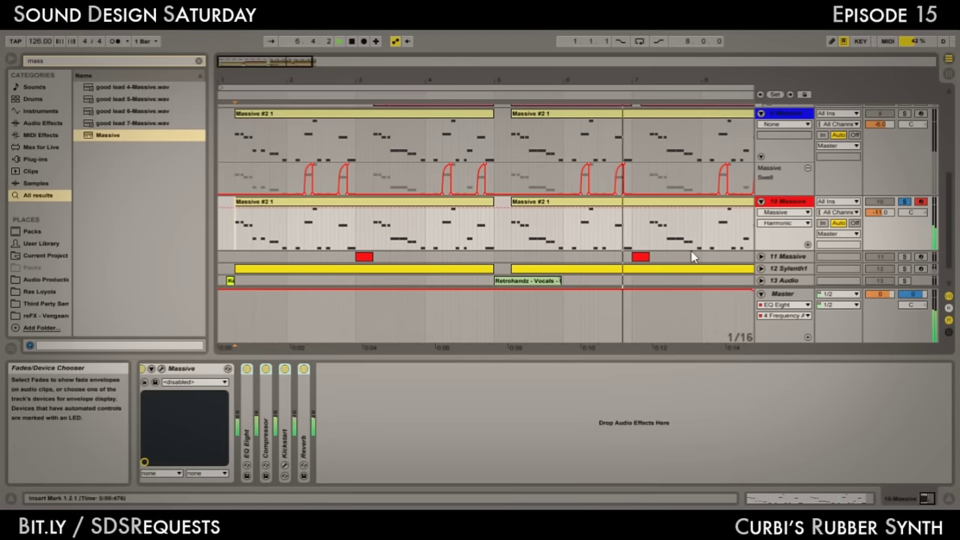
Examine the Master track's EQ Eight band 4 frequency automation at the arrangement's end, playing from 8.3.2
{"action": "left_click_drag", "start_coordinate": [678, 223], "coordinate": [497, 220]}
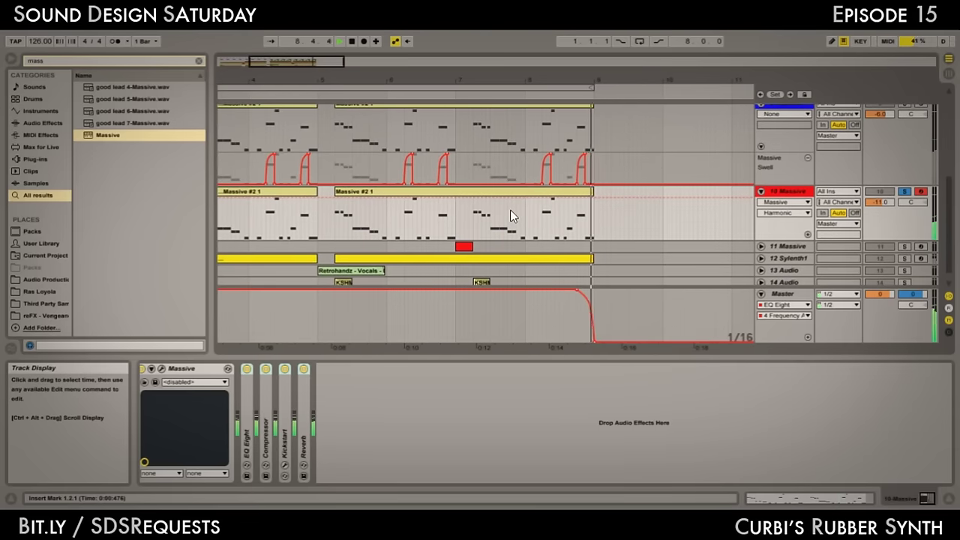
{"action": "left_click_drag", "start_coordinate": [596, 80], "coordinate": [596, 98]}
{"action": "left_click_drag", "start_coordinate": [566, 182], "coordinate": [538, 191]}
{"action": "left_click", "coordinate": [781, 293]}
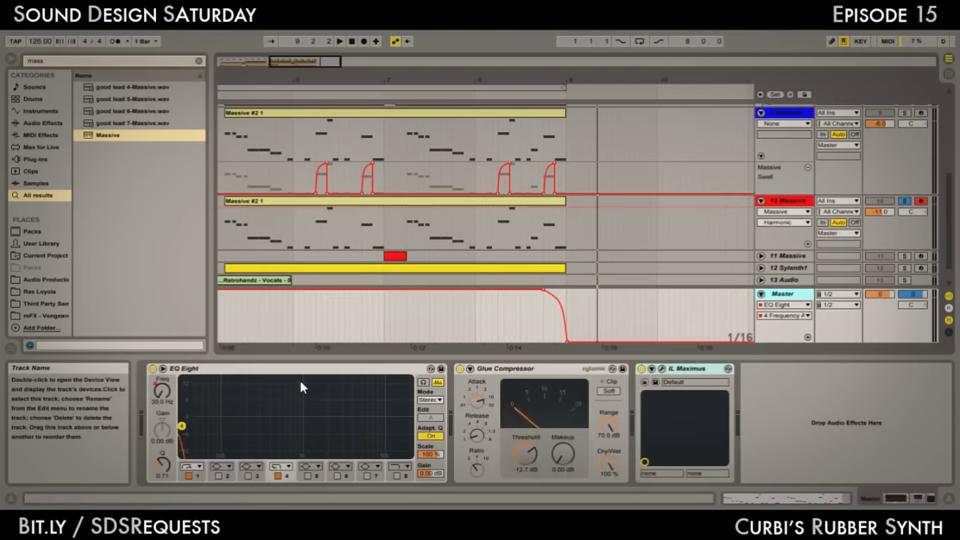
{"action": "left_click", "coordinate": [525, 305]}
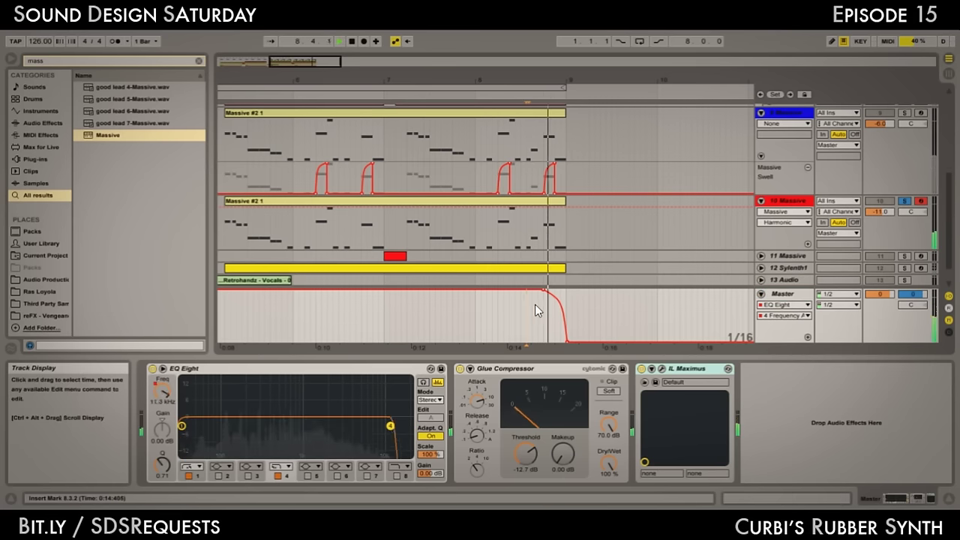
{"action": "key", "text": "space"}
{"action": "key", "text": "space"}
{"action": "left_click_drag", "start_coordinate": [403, 425], "coordinate": [5, 398]}
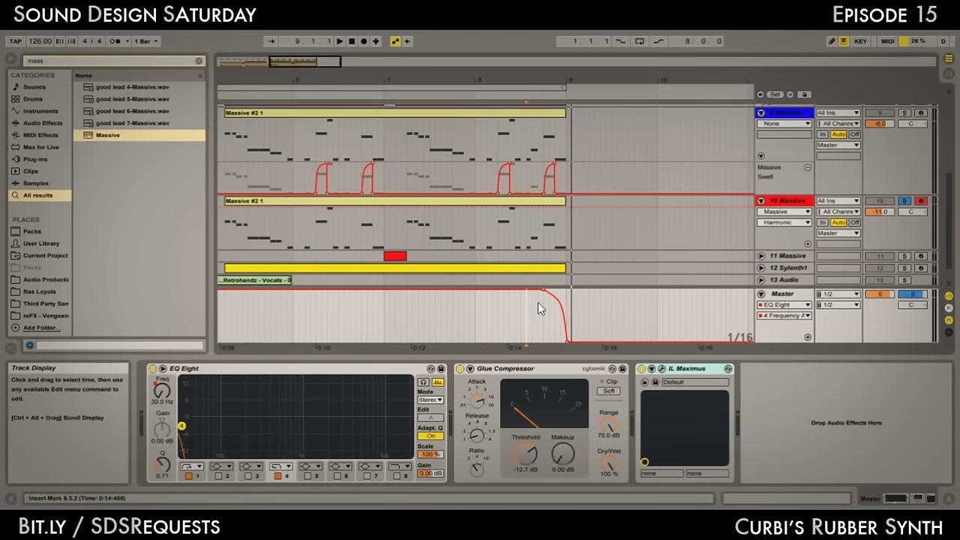
{"action": "left_click", "coordinate": [541, 302]}
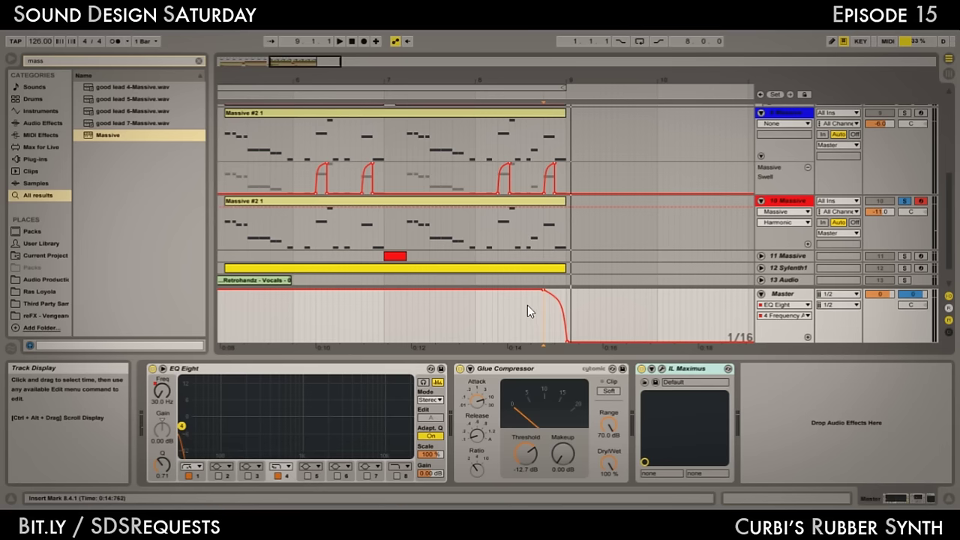
Delete the reference Massive track 9 that carries the Swell automation
{"action": "left_click_drag", "start_coordinate": [597, 283], "coordinate": [787, 300], "text": "ctrl+alt"}
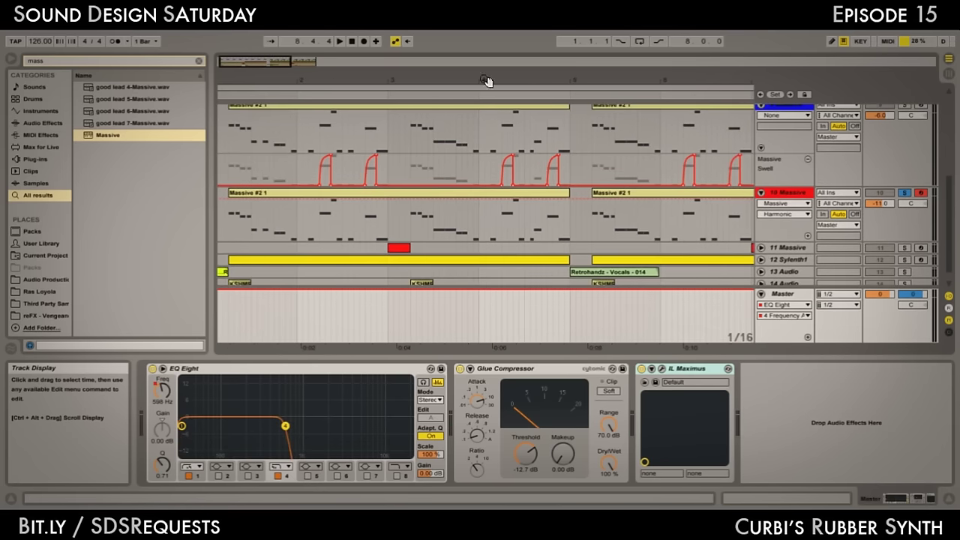
{"action": "left_click_drag", "start_coordinate": [486, 80], "coordinate": [337, 43]}
{"action": "left_click_drag", "start_coordinate": [398, 156], "coordinate": [564, 204], "text": "ctrl+alt"}
{"action": "left_click", "coordinate": [793, 137]}
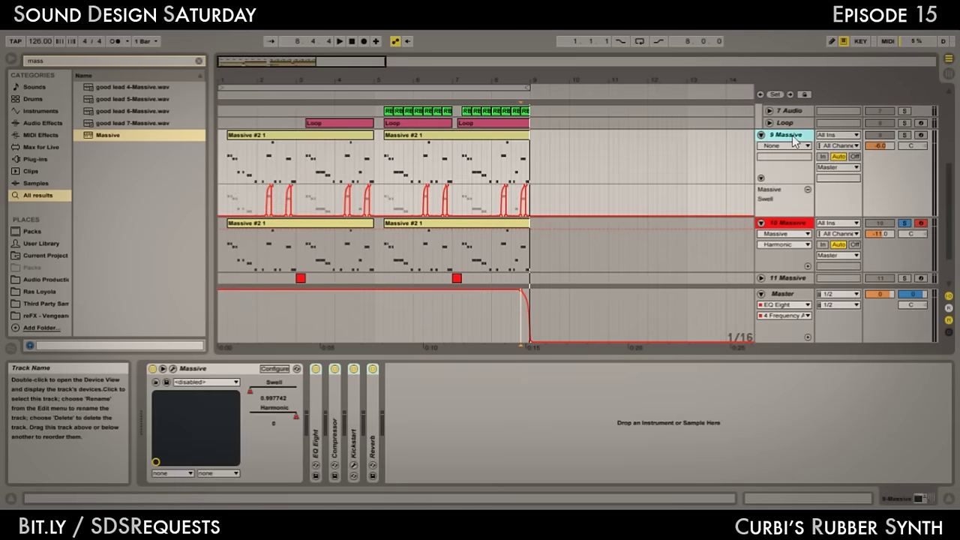
{"action": "key", "text": "Delete"}
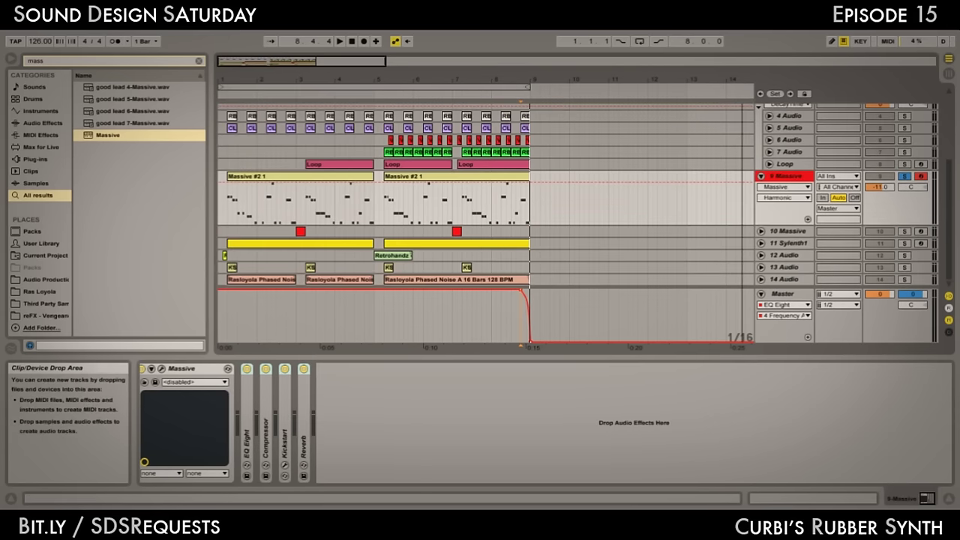
Take the remaining Massive track 9 out of solo and hide the device view so all tracks fit in the arrangement
{"action": "left_click_drag", "start_coordinate": [380, 61], "coordinate": [323, 59]}
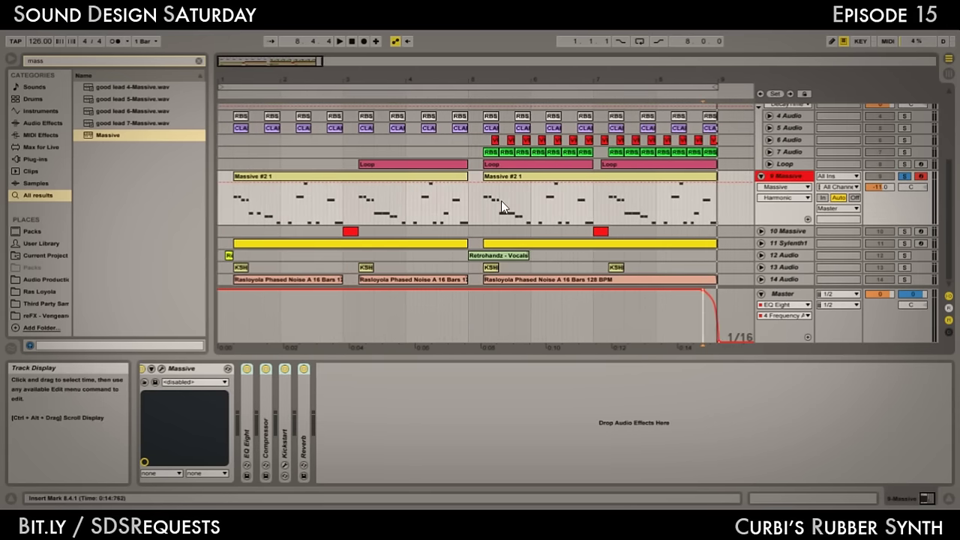
{"action": "scroll", "coordinate": [487, 216], "scroll_direction": "up", "scroll_amount": 3}
{"action": "scroll", "coordinate": [487, 216], "scroll_direction": "down", "scroll_amount": 3}
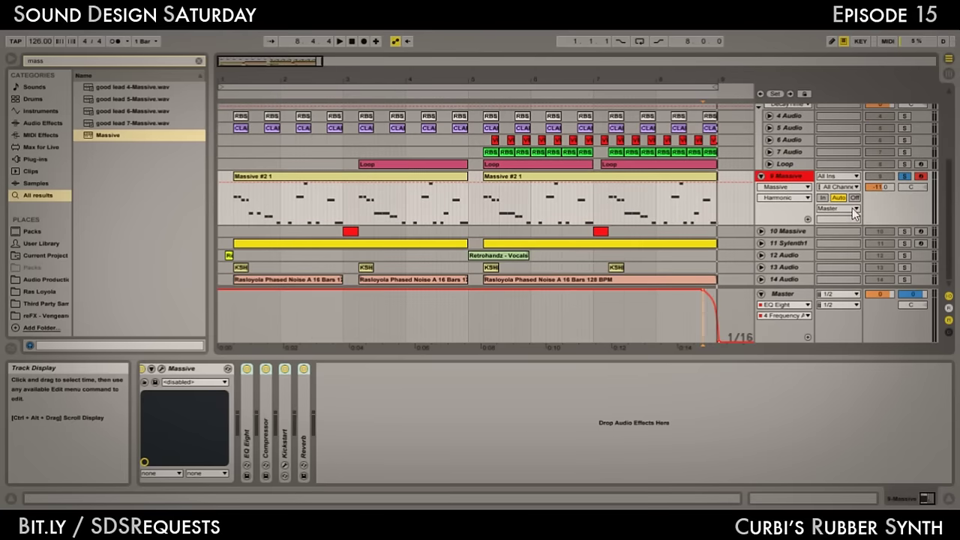
{"action": "scroll", "coordinate": [590, 184], "scroll_direction": "up", "scroll_amount": 5}
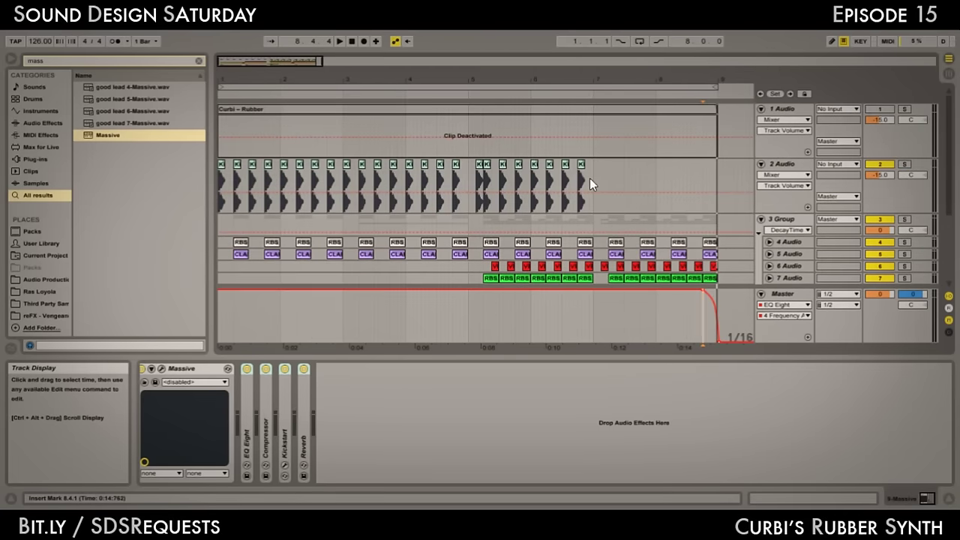
{"action": "scroll", "coordinate": [590, 177], "scroll_direction": "down", "scroll_amount": 3}
{"action": "scroll", "coordinate": [590, 178], "scroll_direction": "up", "scroll_amount": 2}
{"action": "scroll", "coordinate": [590, 178], "scroll_direction": "down", "scroll_amount": 1}
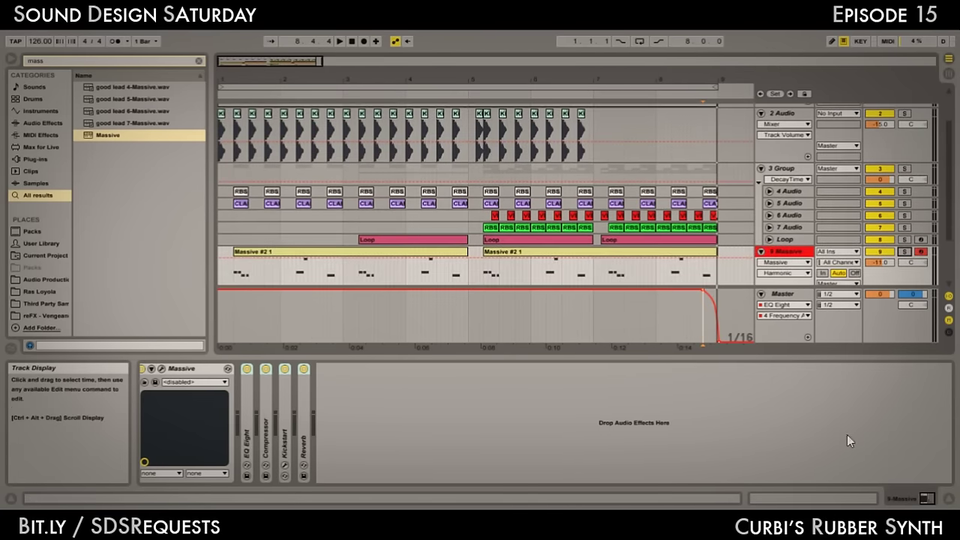
{"action": "left_click", "coordinate": [927, 498]}
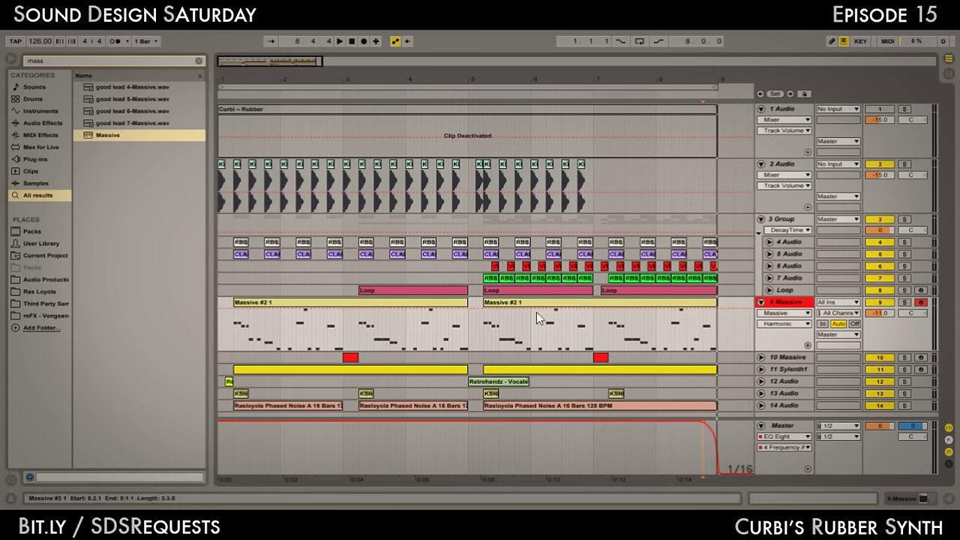
Play the full arrangement from 1.1.1 and check the automatable Massive parameters on track 9, keeping Harmonic selected
{"action": "left_click", "coordinate": [219, 223]}
{"action": "key", "text": "space"}
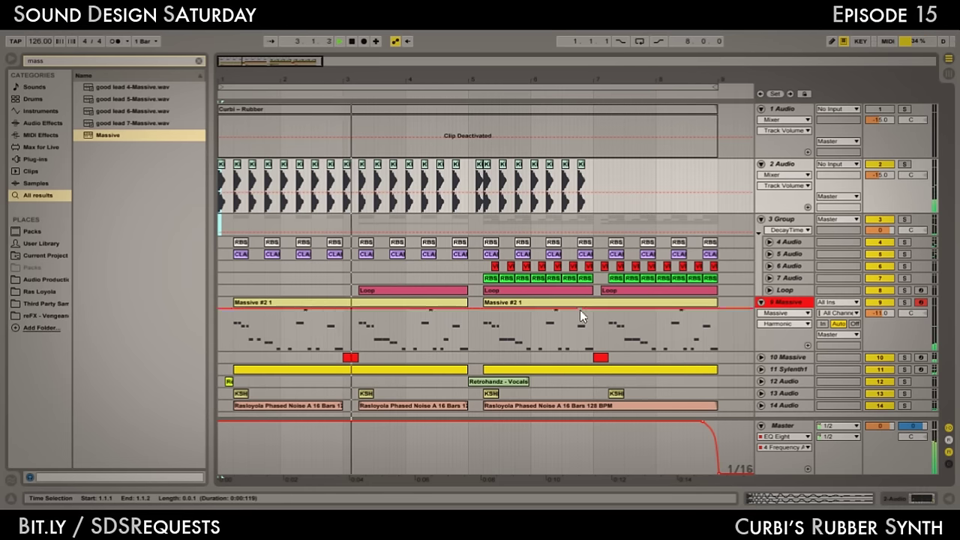
{"action": "left_click", "coordinate": [782, 323]}
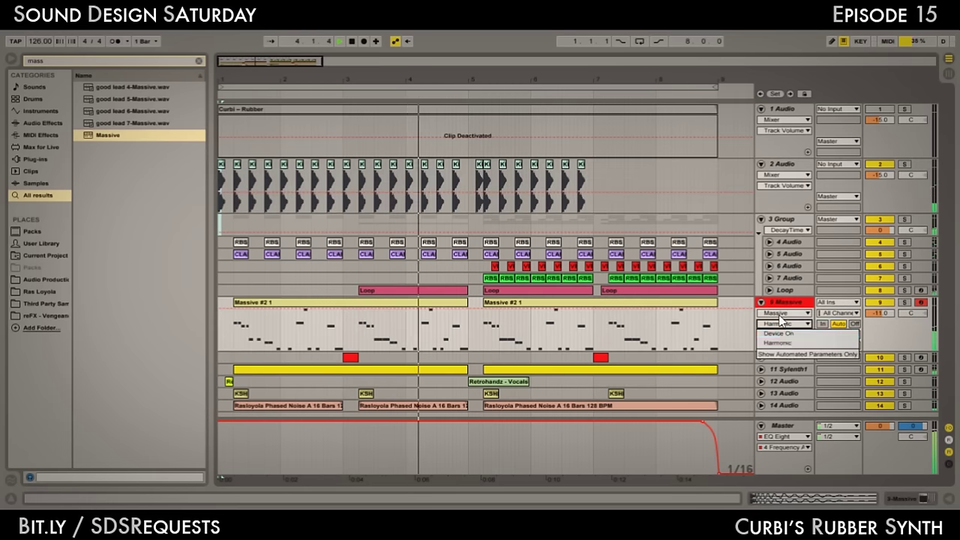
{"action": "left_click", "coordinate": [779, 314]}
{"action": "left_click", "coordinate": [780, 335]}
{"action": "left_click", "coordinate": [780, 324]}
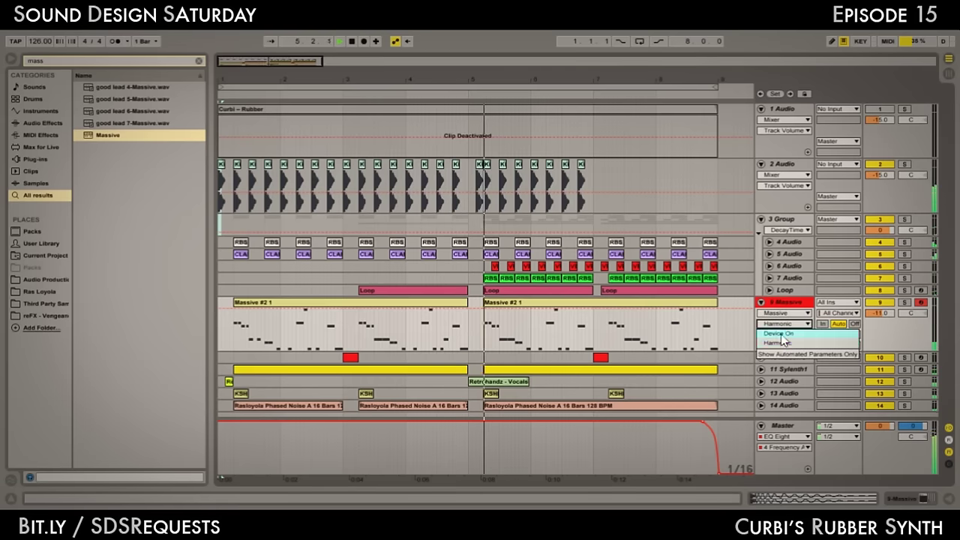
{"action": "left_click", "coordinate": [782, 342]}
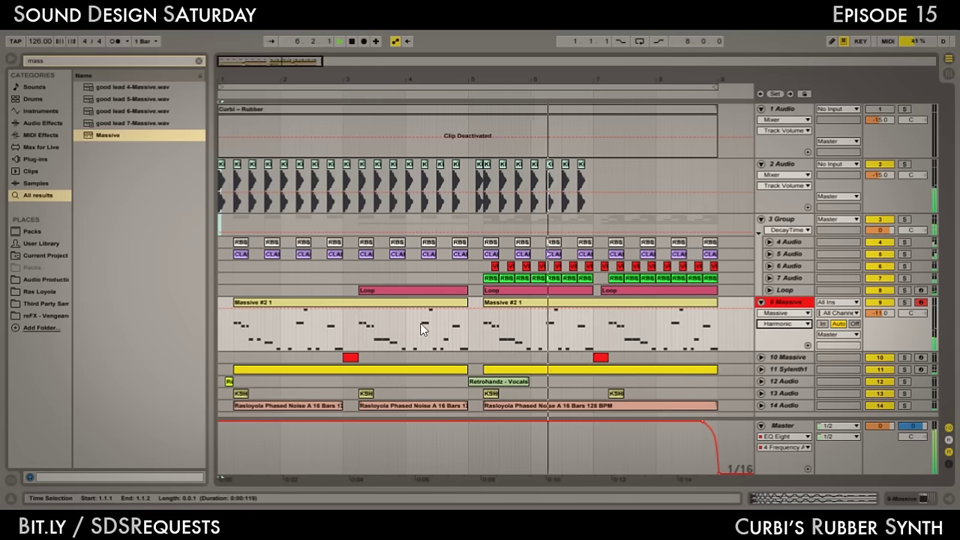
{"action": "key", "text": "space"}
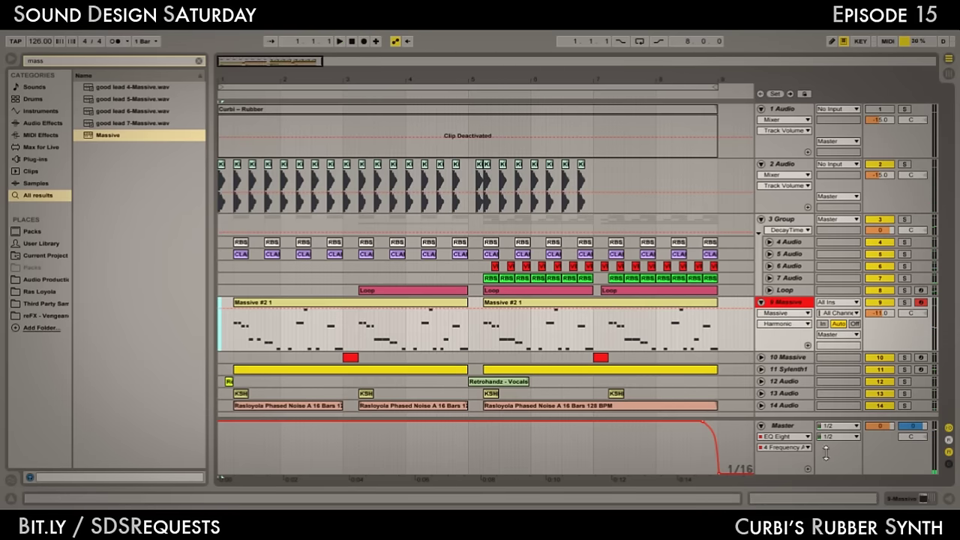
Show track 9's devices and open the Massive window, play the arrangement with the synth on view, and close the window
{"action": "left_click", "coordinate": [915, 497]}
{"action": "left_click", "coordinate": [191, 390]}
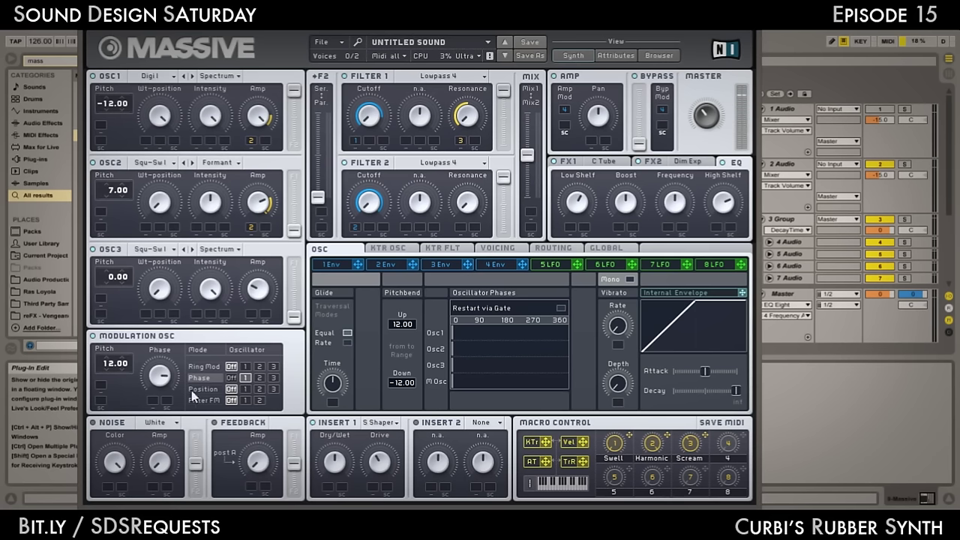
{"action": "key", "text": "space"}
{"action": "left_click_drag", "start_coordinate": [726, 23], "coordinate": [739, 24]}
{"action": "left_click", "coordinate": [753, 24]}
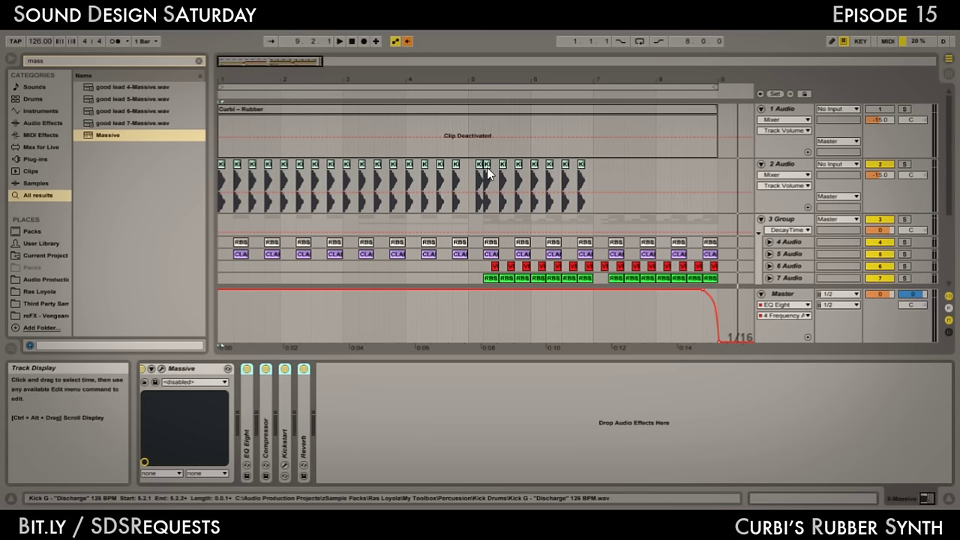